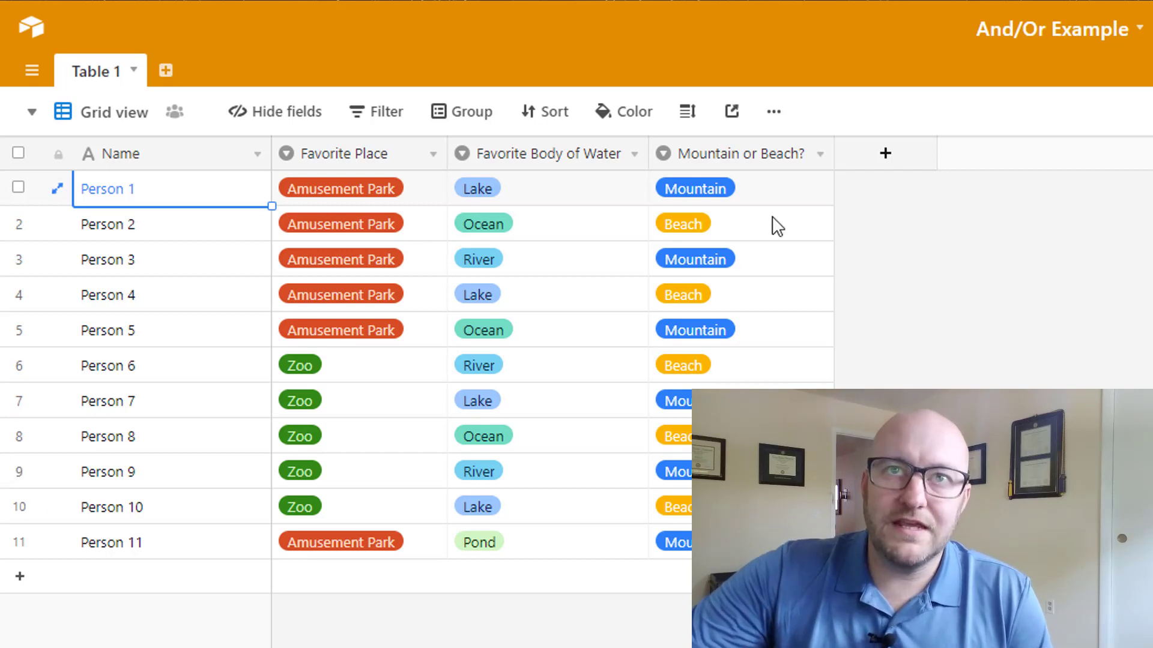
Add a filter so Favorite Place is Amusement Park
click(373, 110)
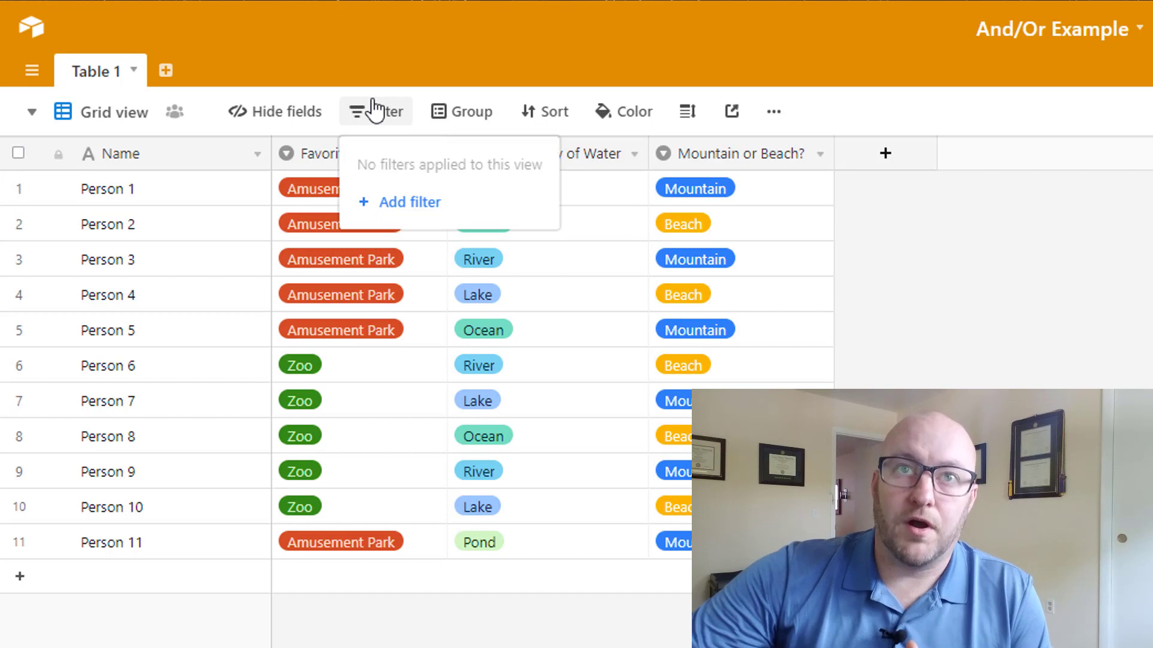
click(396, 204)
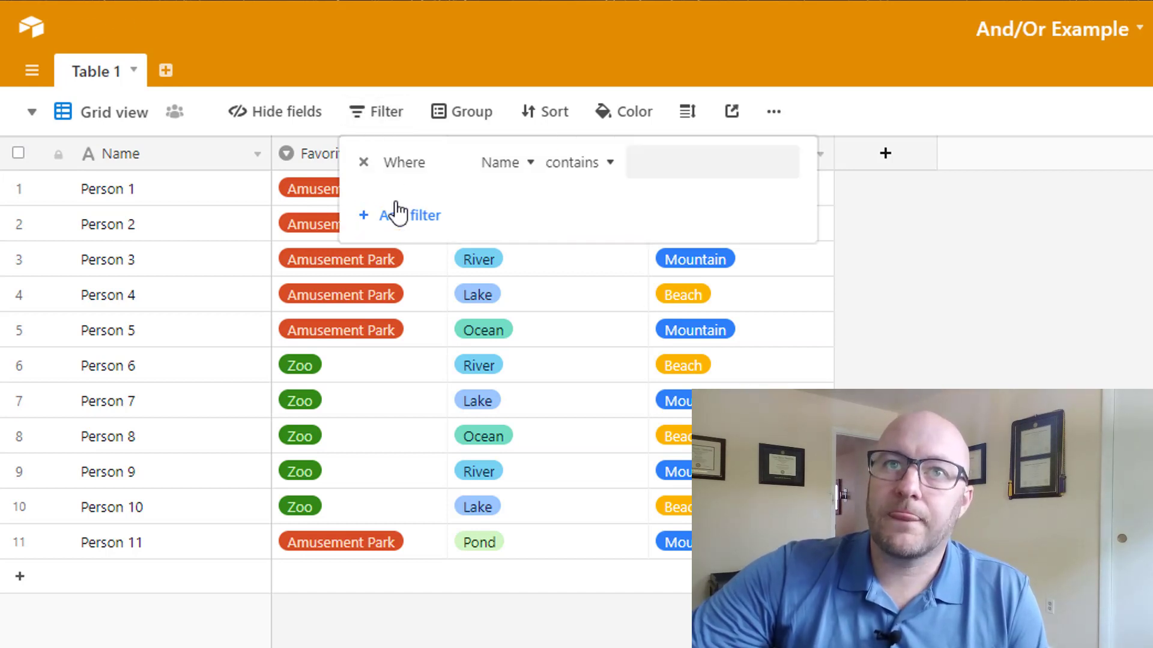
click(496, 173)
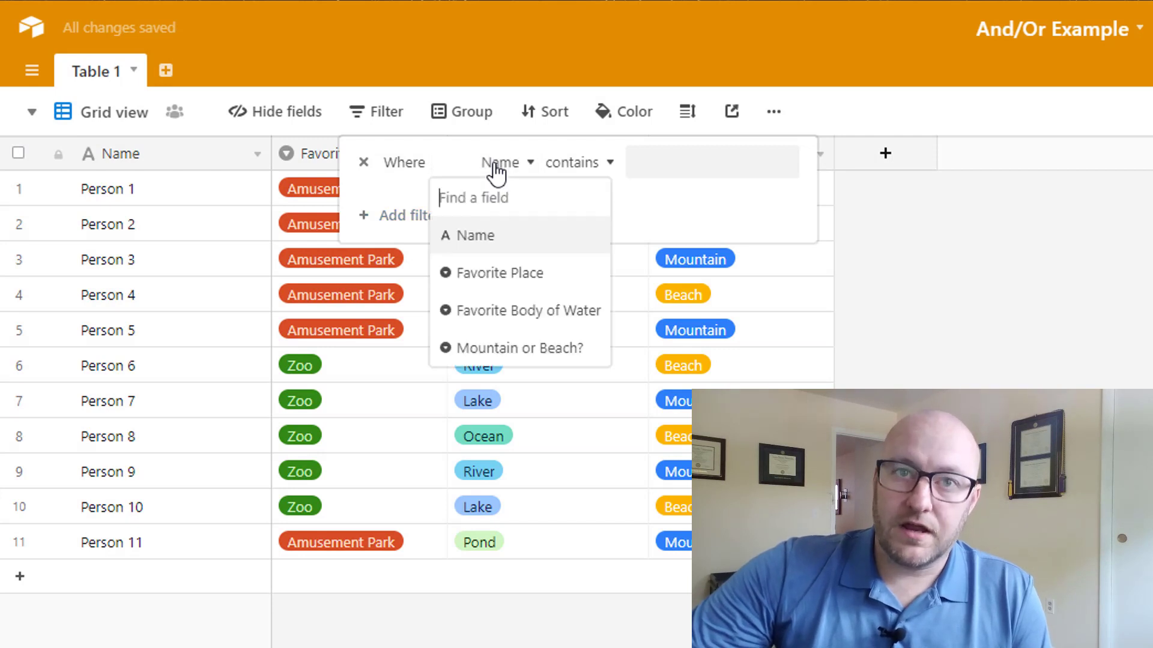
click(483, 271)
click(626, 163)
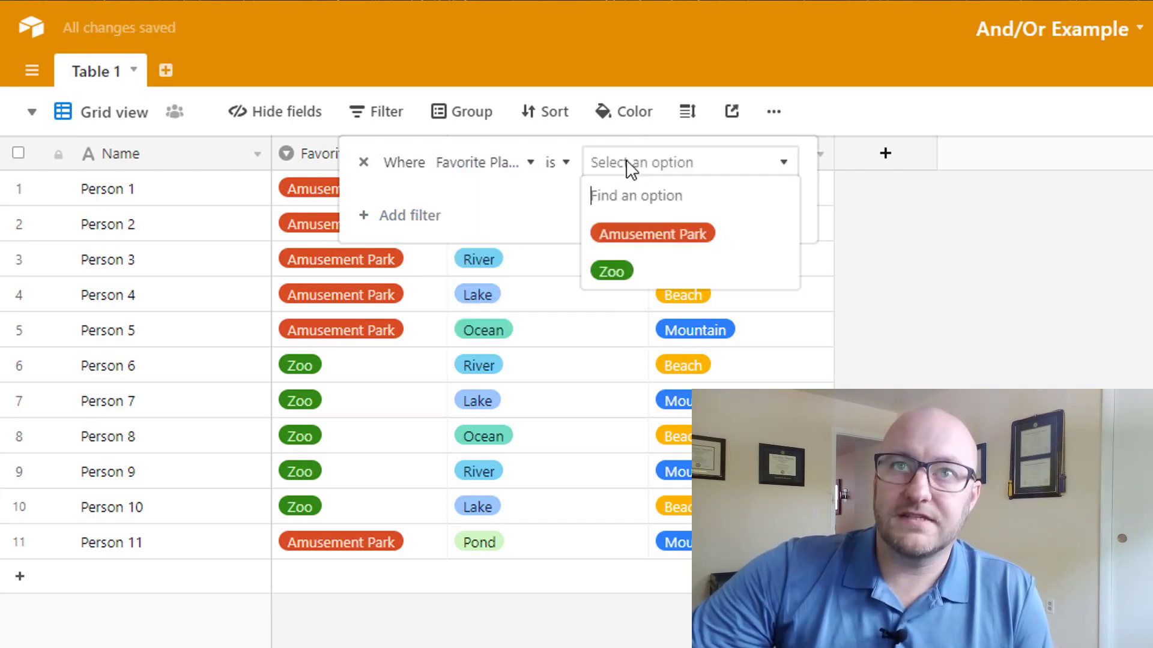
click(634, 235)
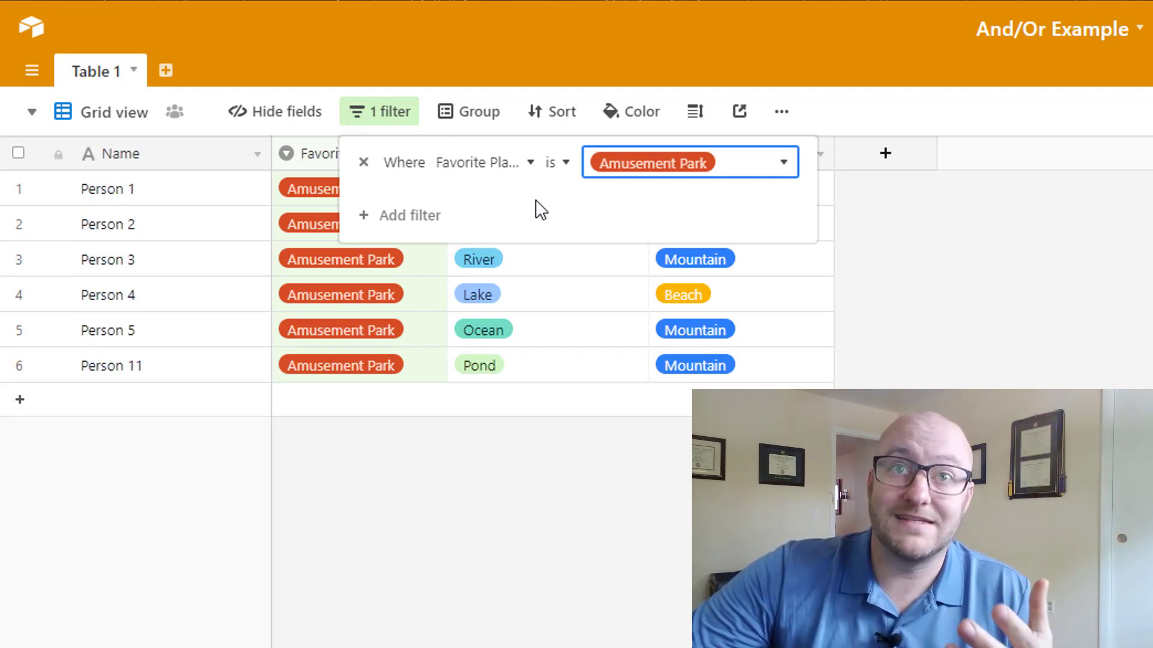
Try switching the Favorite Place filter value to Zoo, then reopen the value list
click(623, 171)
click(616, 273)
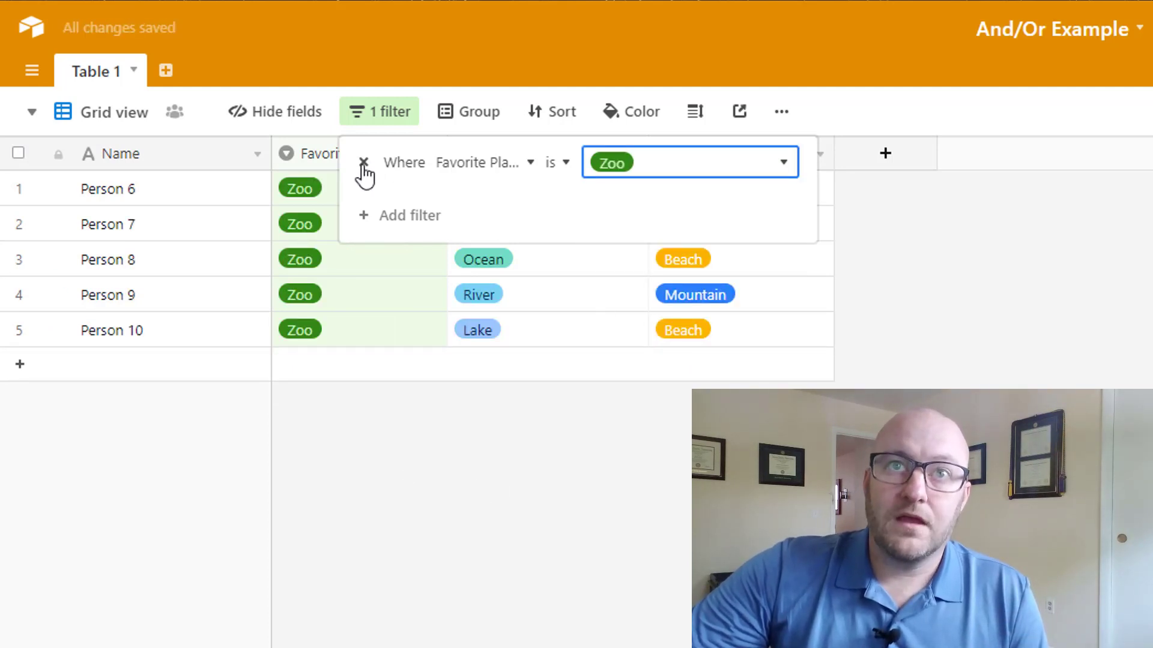
click(651, 173)
Restore Amusement Park and add a second condition: Favorite Body of Water 'is any of'
click(652, 234)
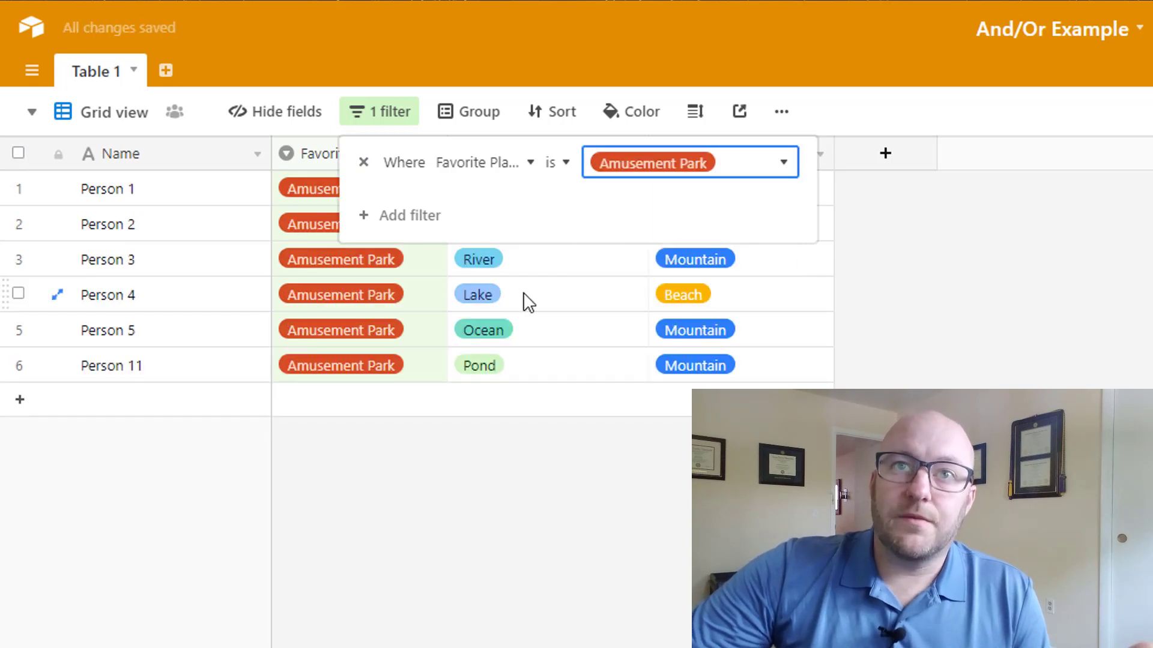
click(408, 216)
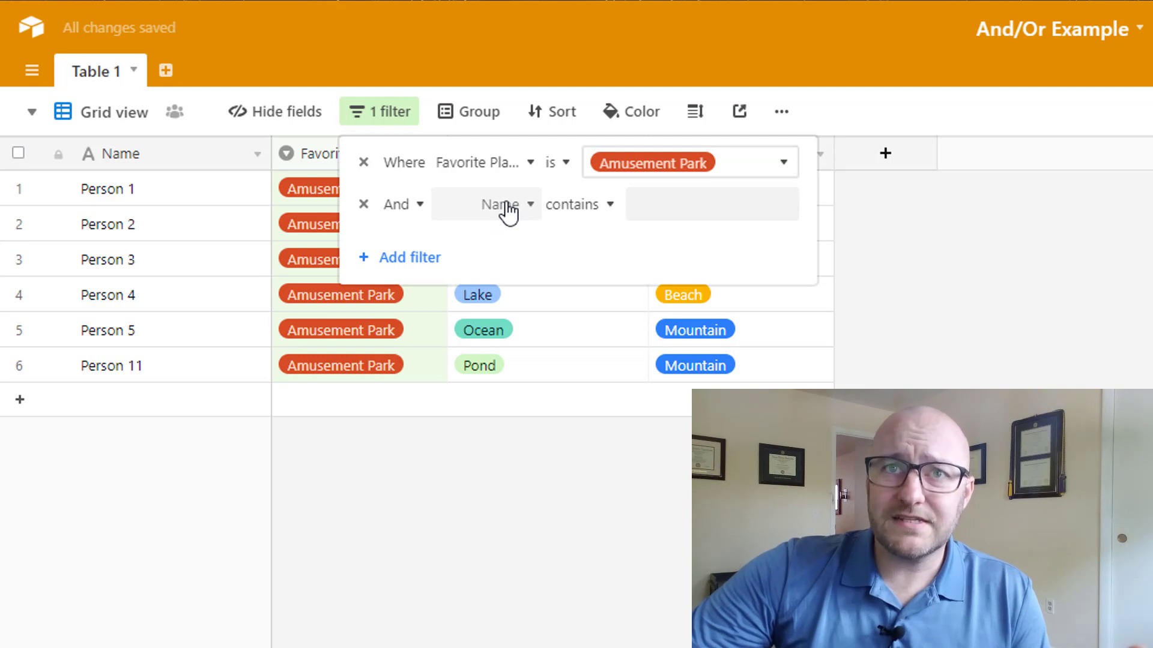
click(507, 207)
click(519, 354)
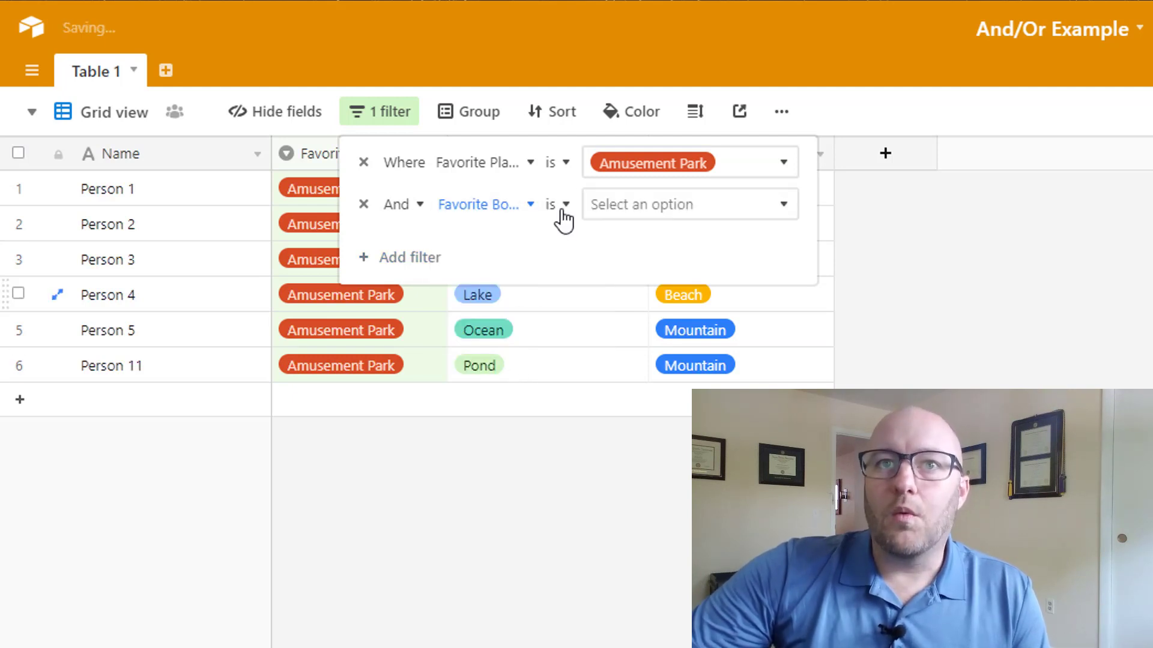
click(558, 209)
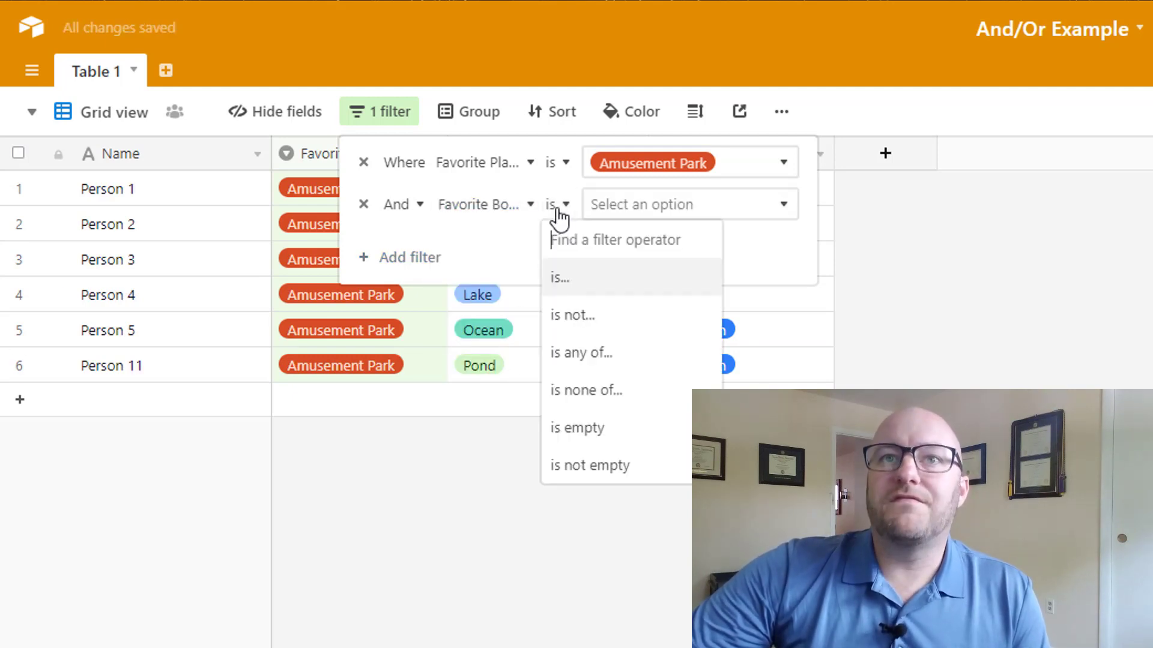
click(627, 356)
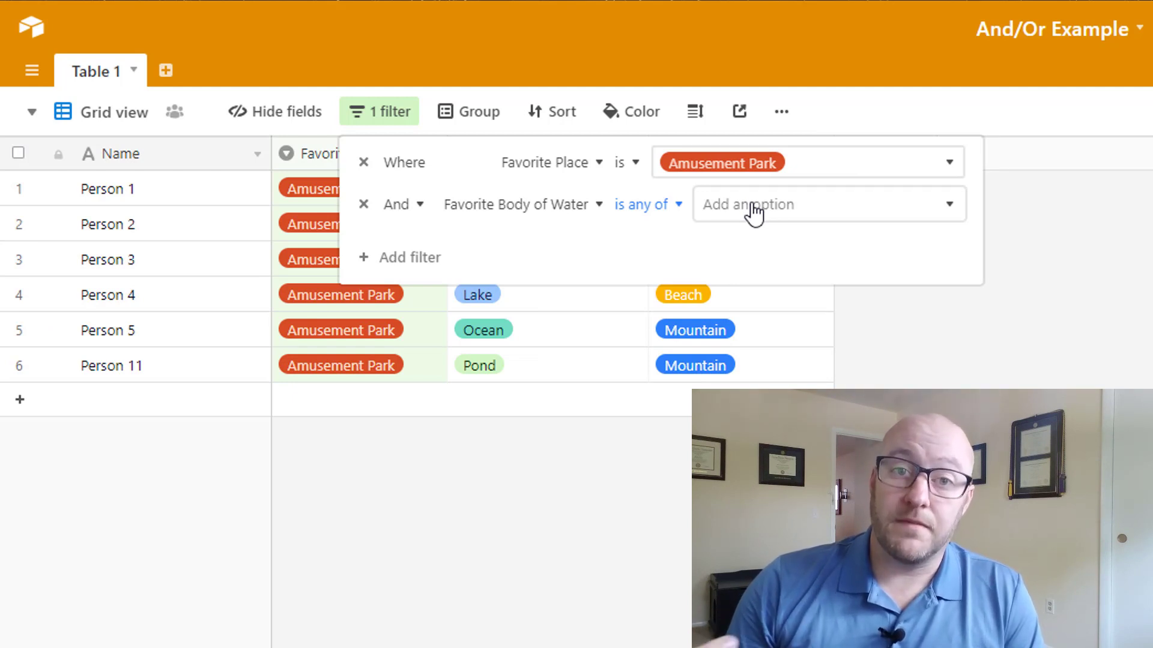
Select Lake and River for the body-of-water condition and check the 3 remaining people
click(753, 212)
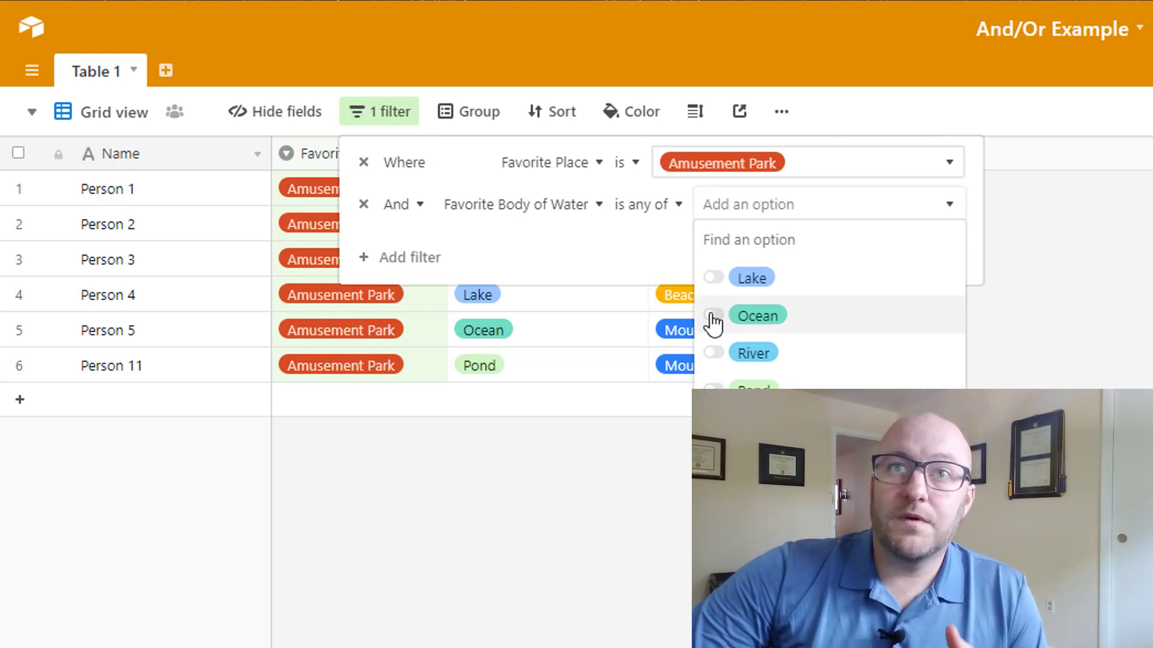
click(713, 278)
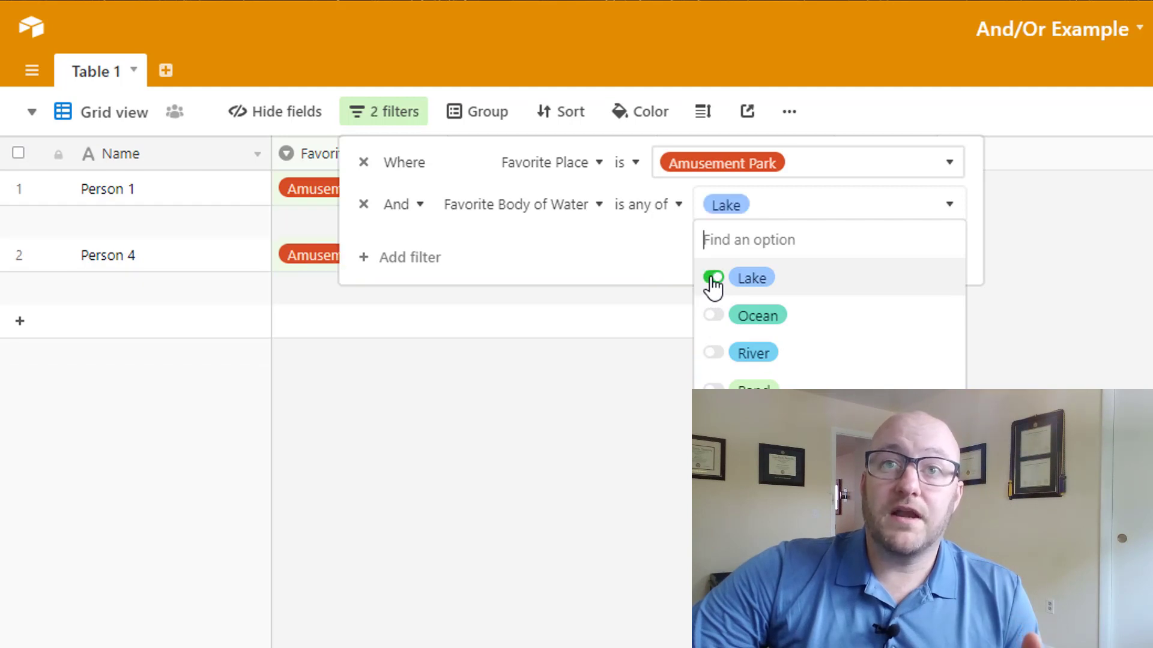
click(714, 353)
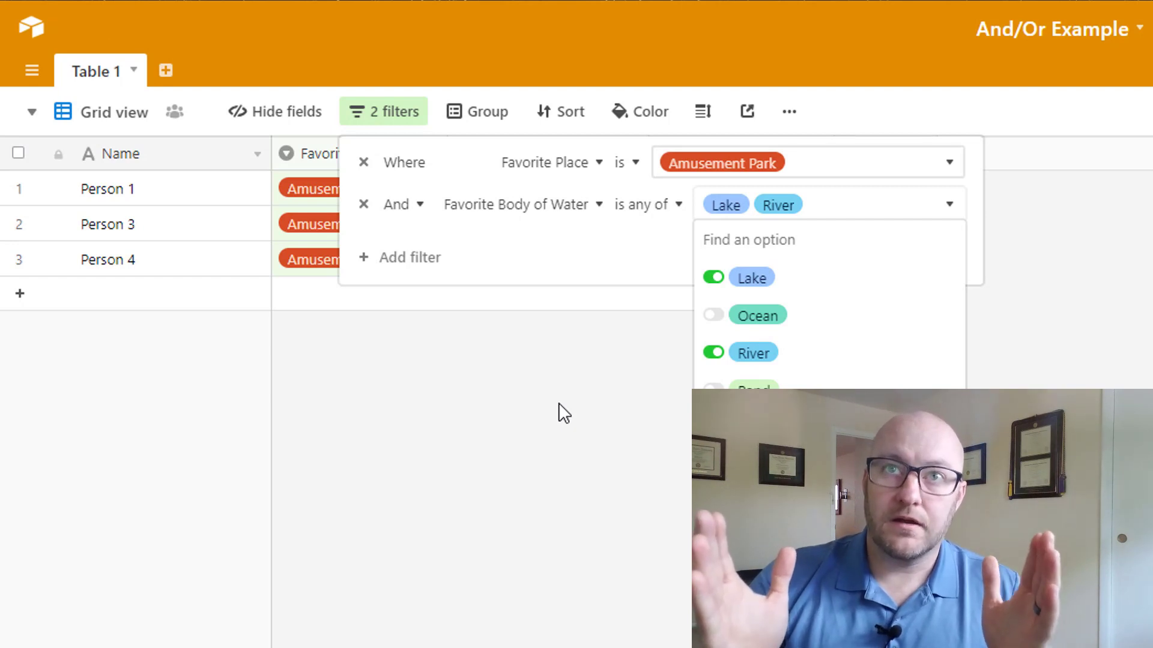
key(Escape)
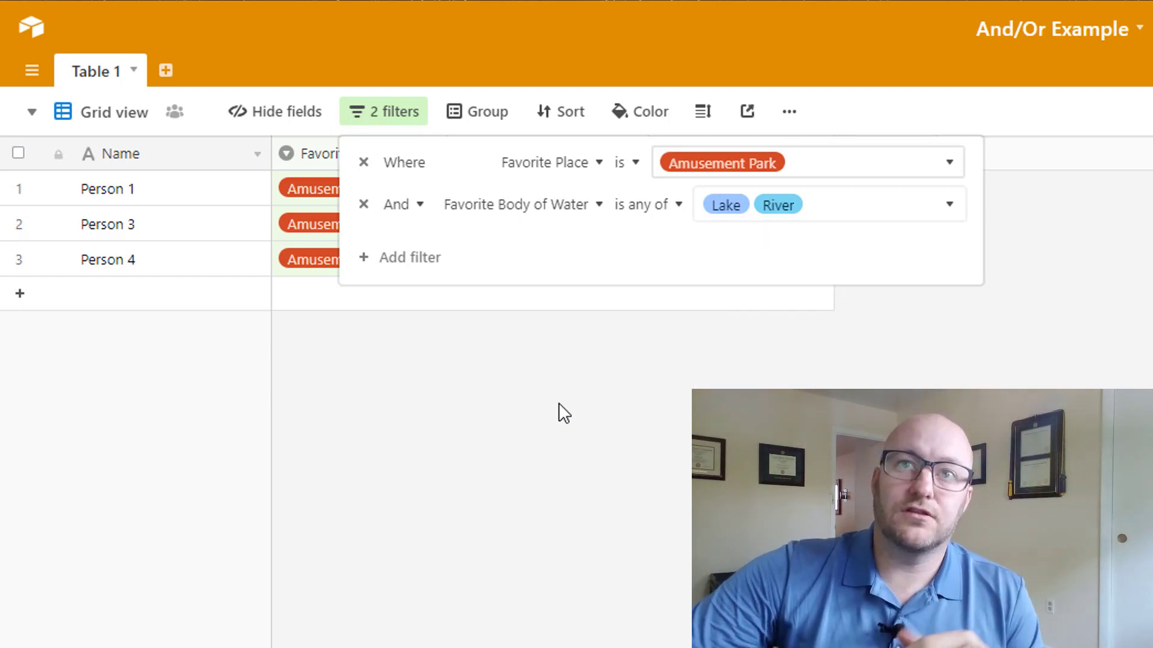
key(Escape)
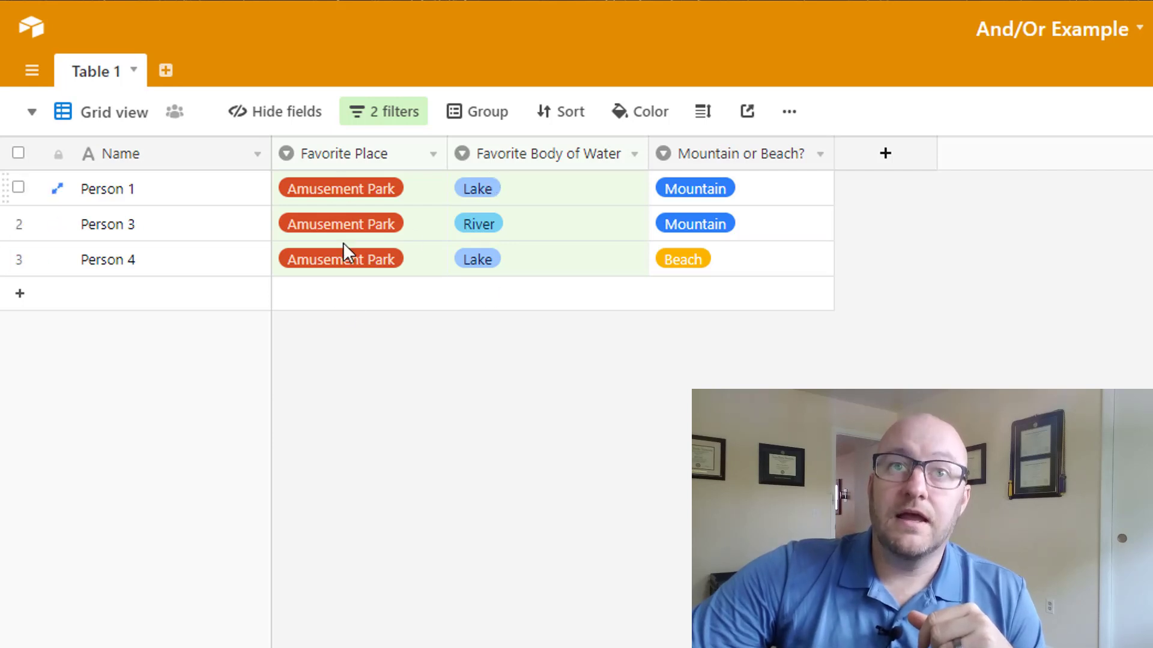
click(382, 116)
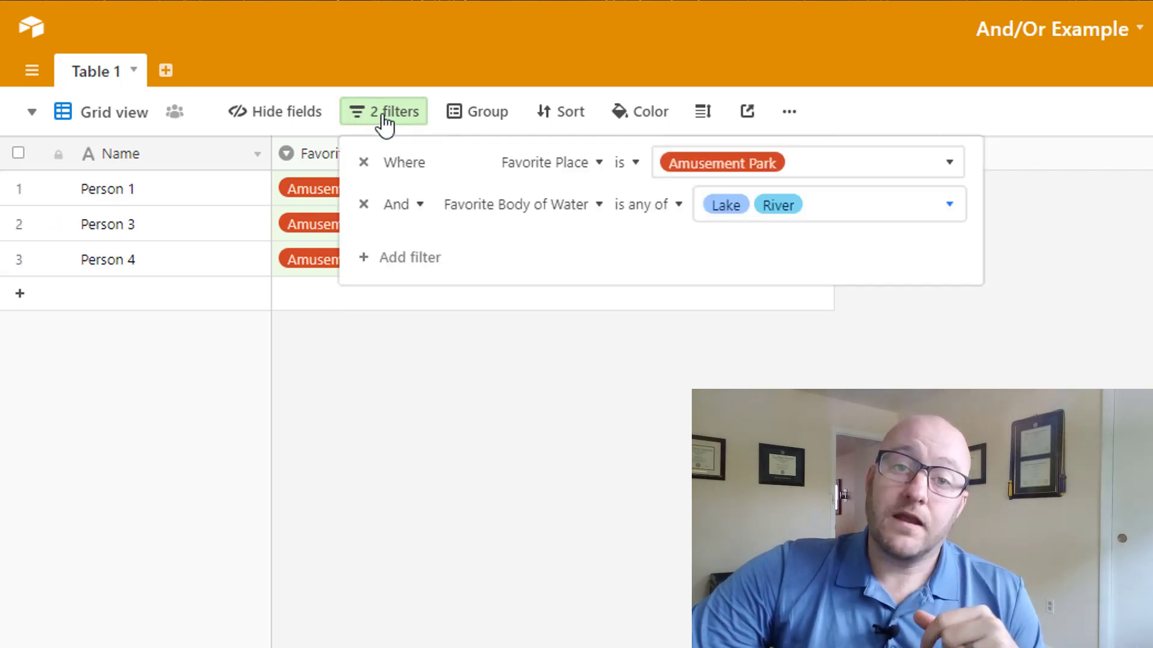
click(417, 207)
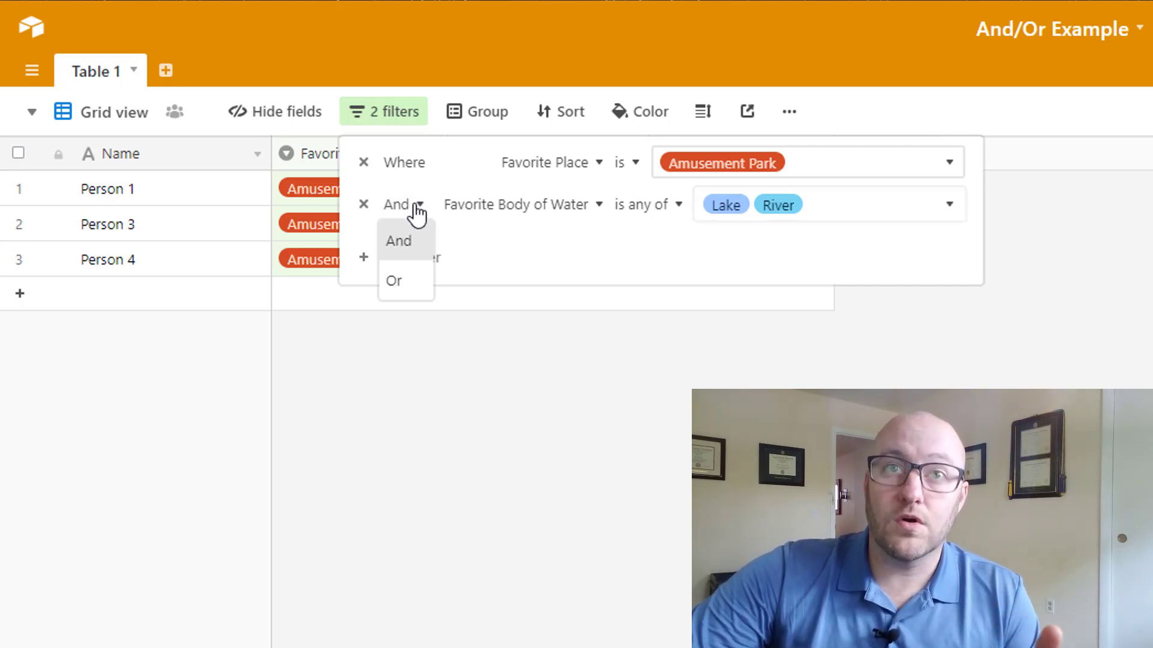
click(413, 291)
click(534, 510)
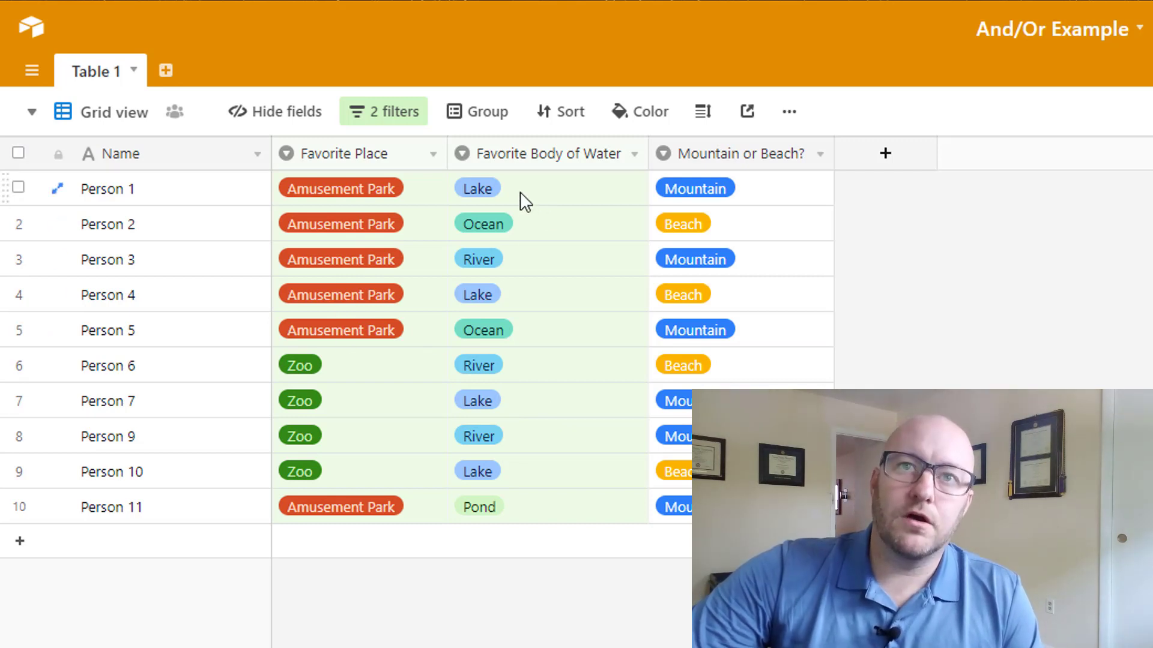
click(524, 232)
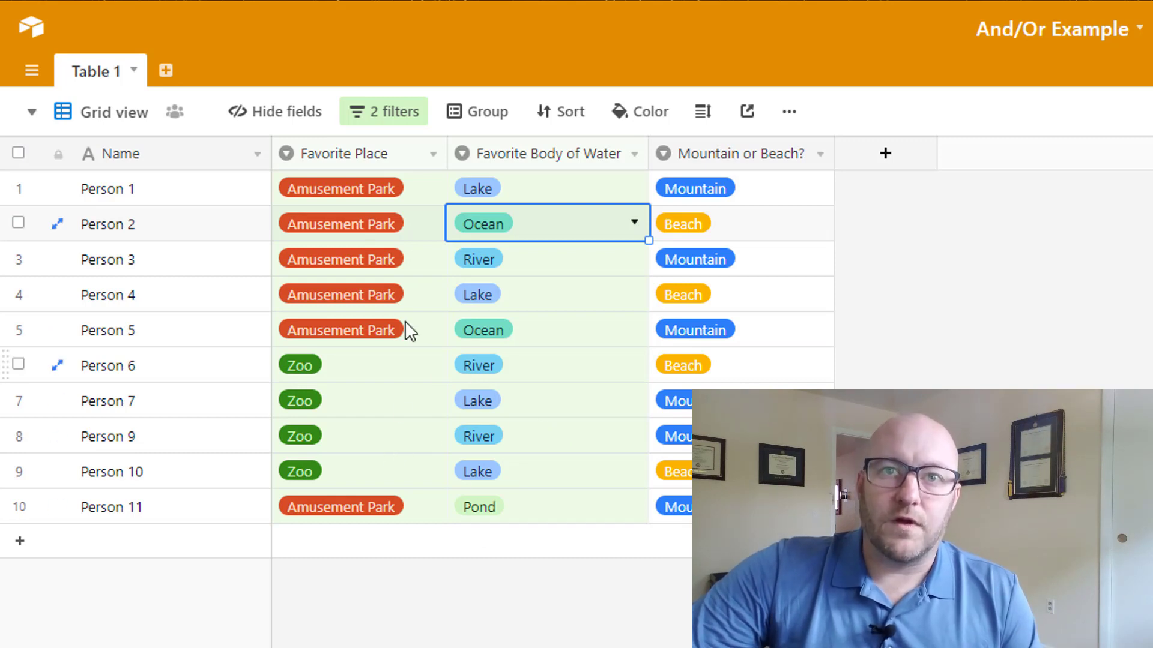
click(410, 120)
click(401, 206)
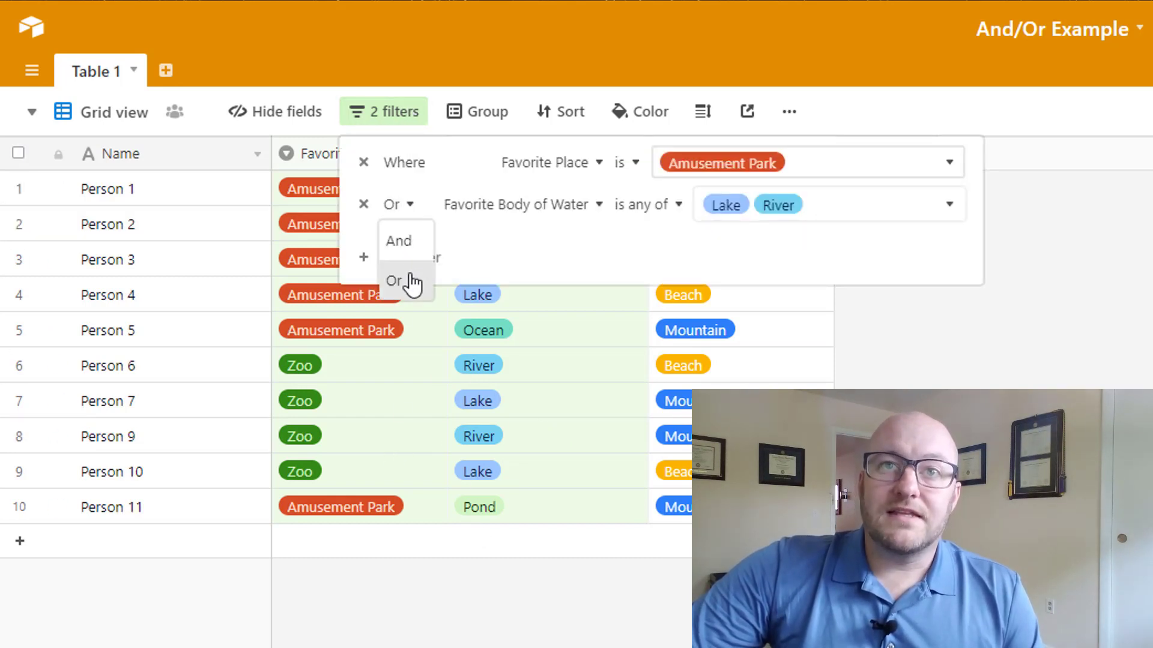
click(398, 240)
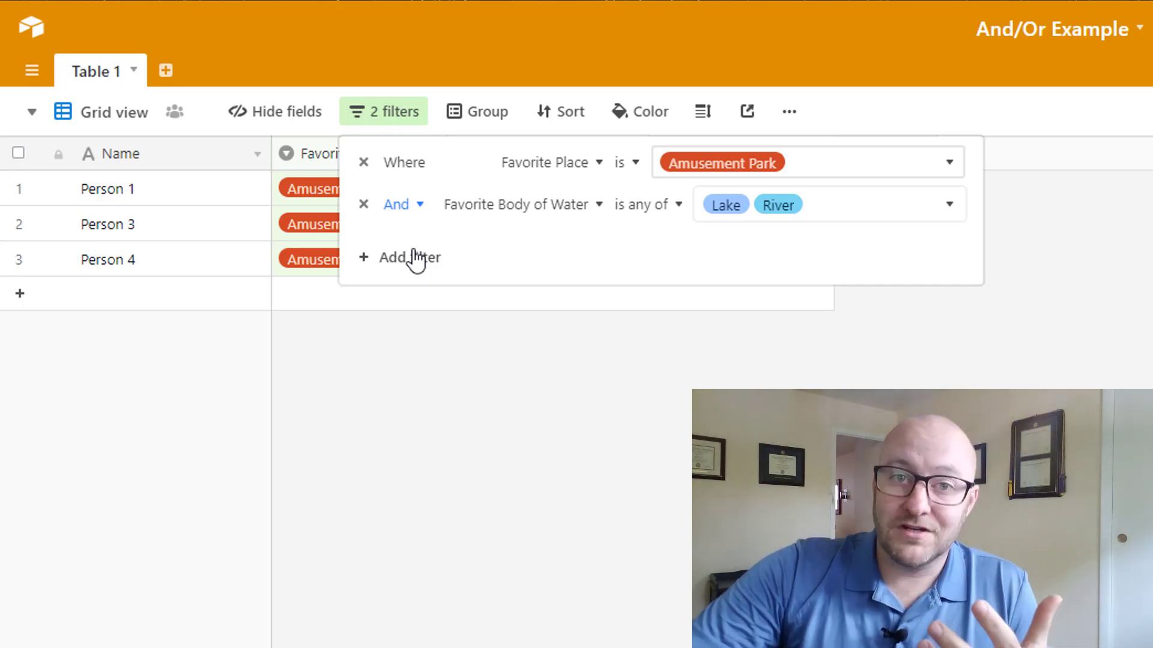
Add four empty filter conditions and switch their combination to Or, then back to And
click(414, 259)
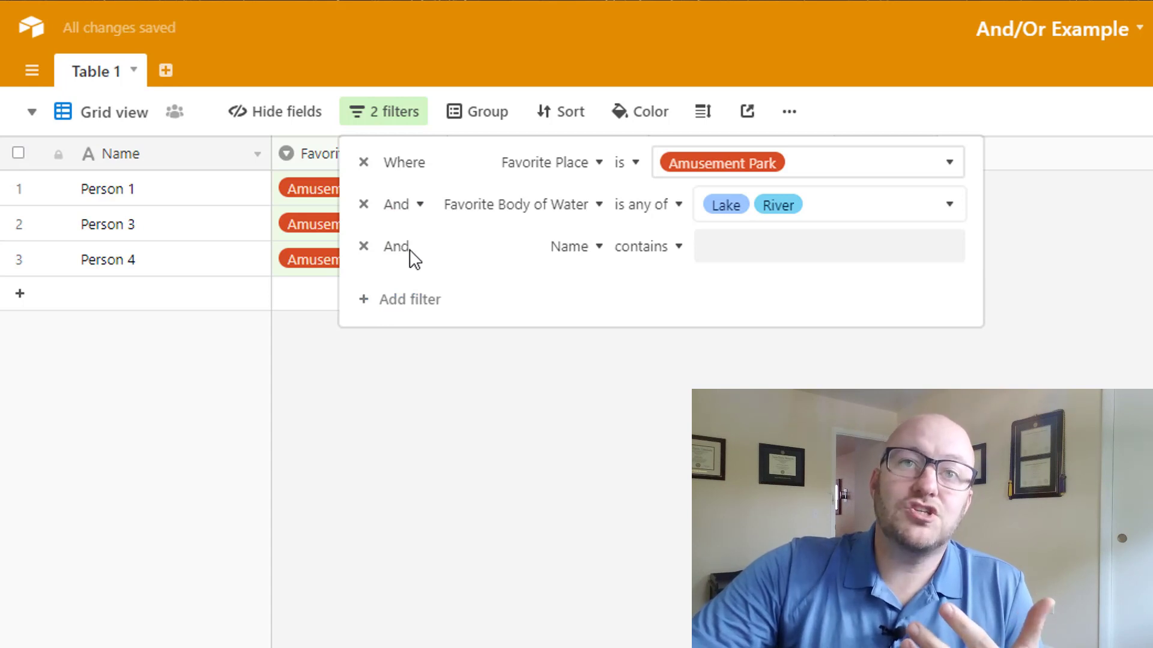
click(411, 300)
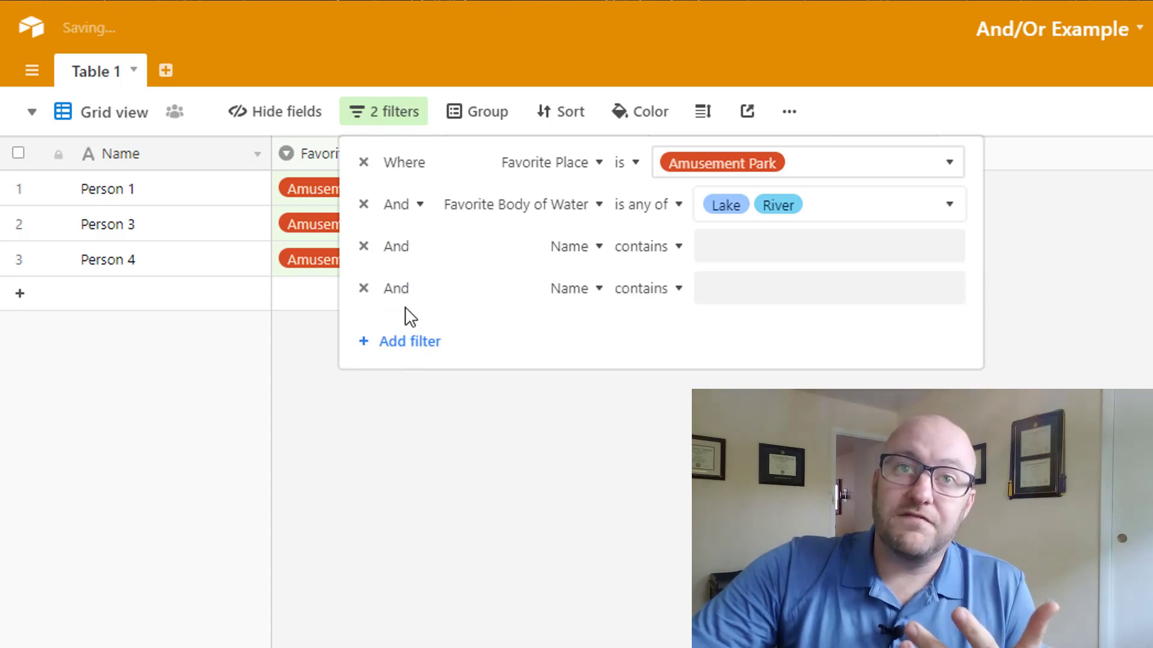
click(413, 343)
click(408, 384)
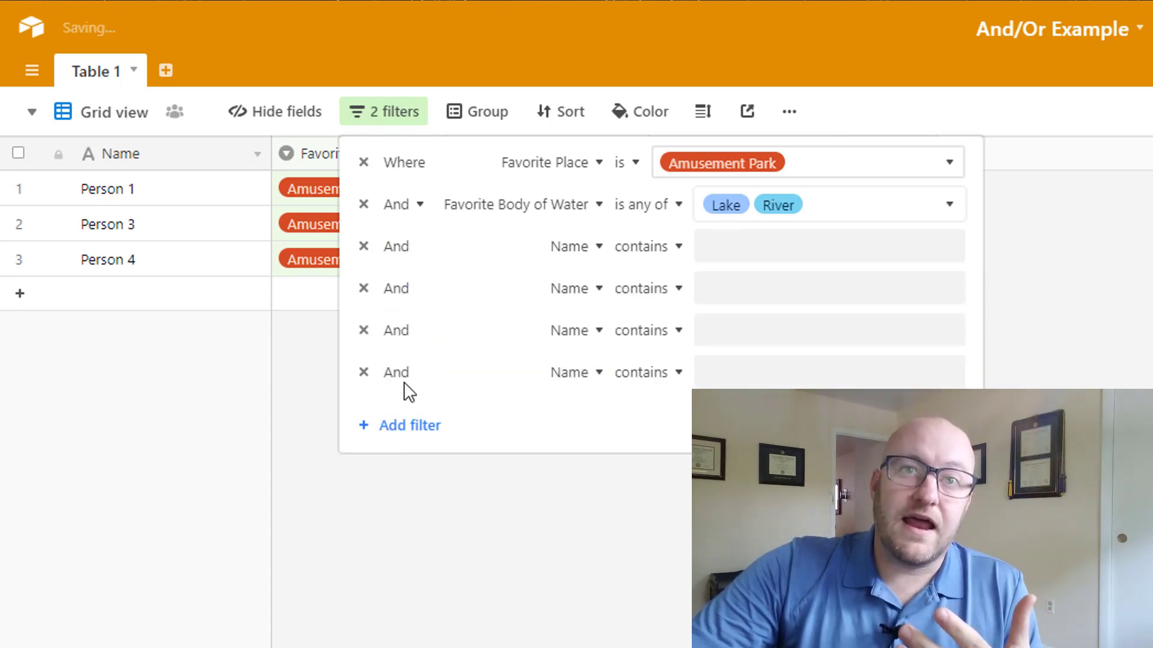
click(413, 207)
click(401, 282)
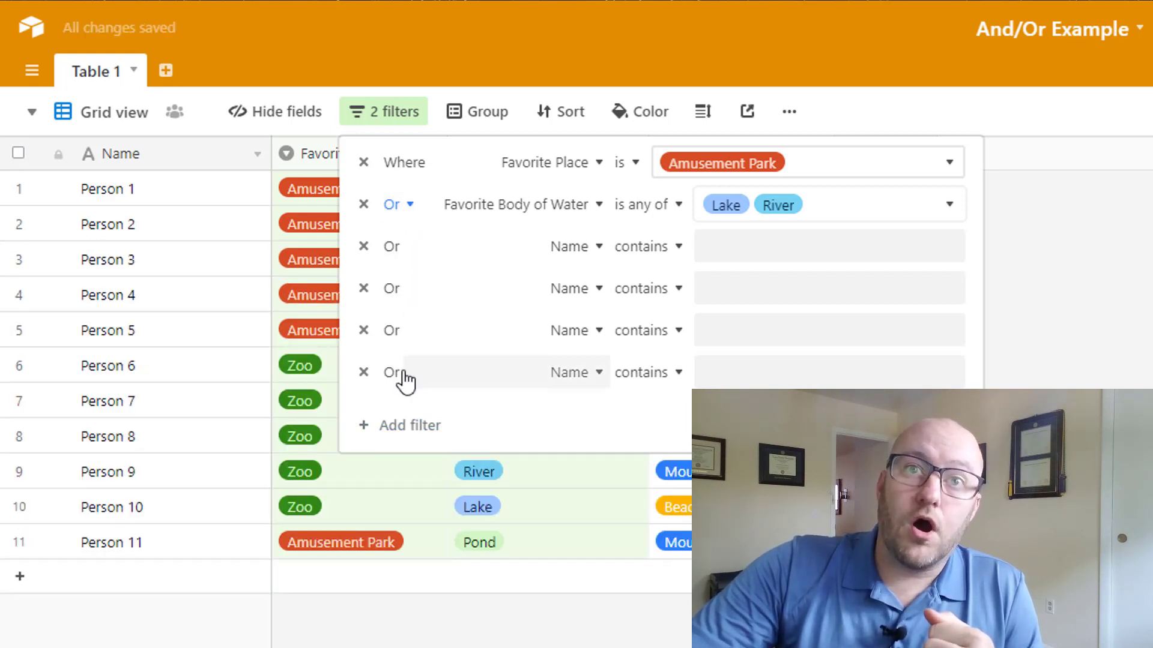
click(406, 209)
click(404, 249)
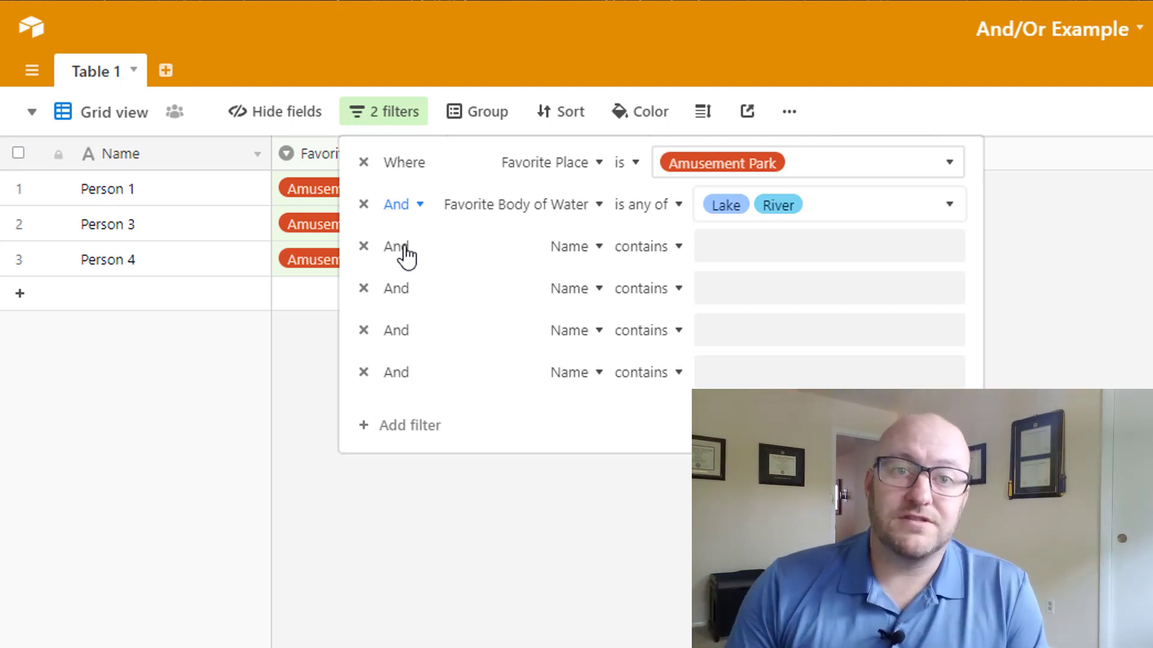
Delete the four empty conditions plus the Favorite Place and Favorite Body of Water filters
click(365, 248)
click(365, 248)
click(364, 247)
click(364, 247)
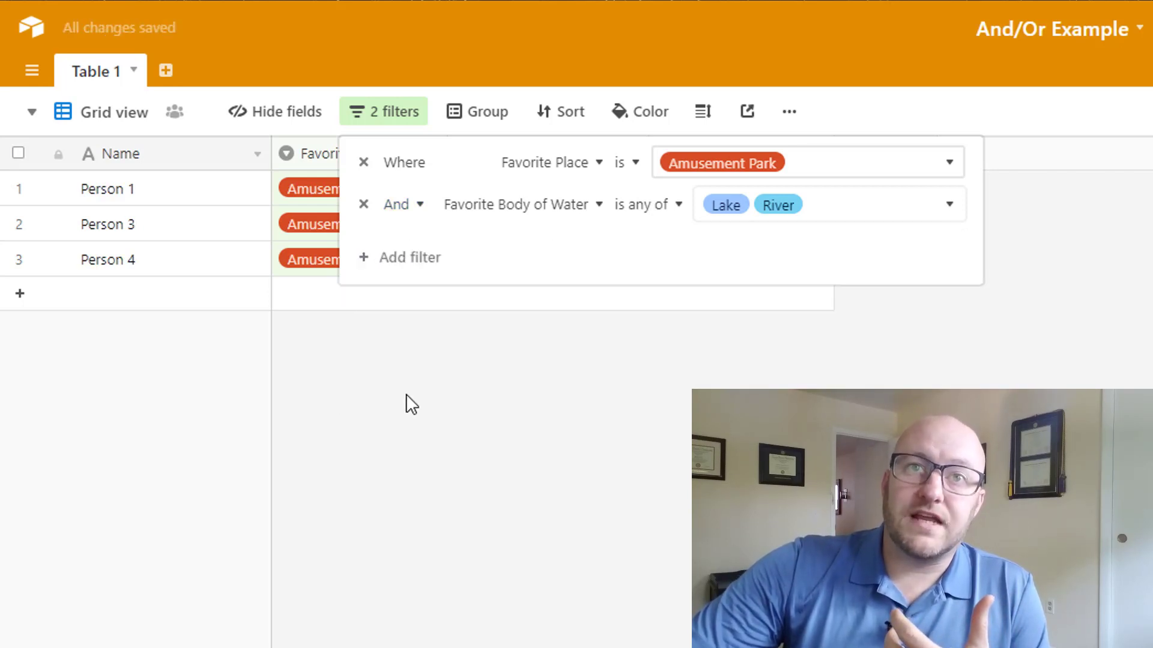
click(404, 394)
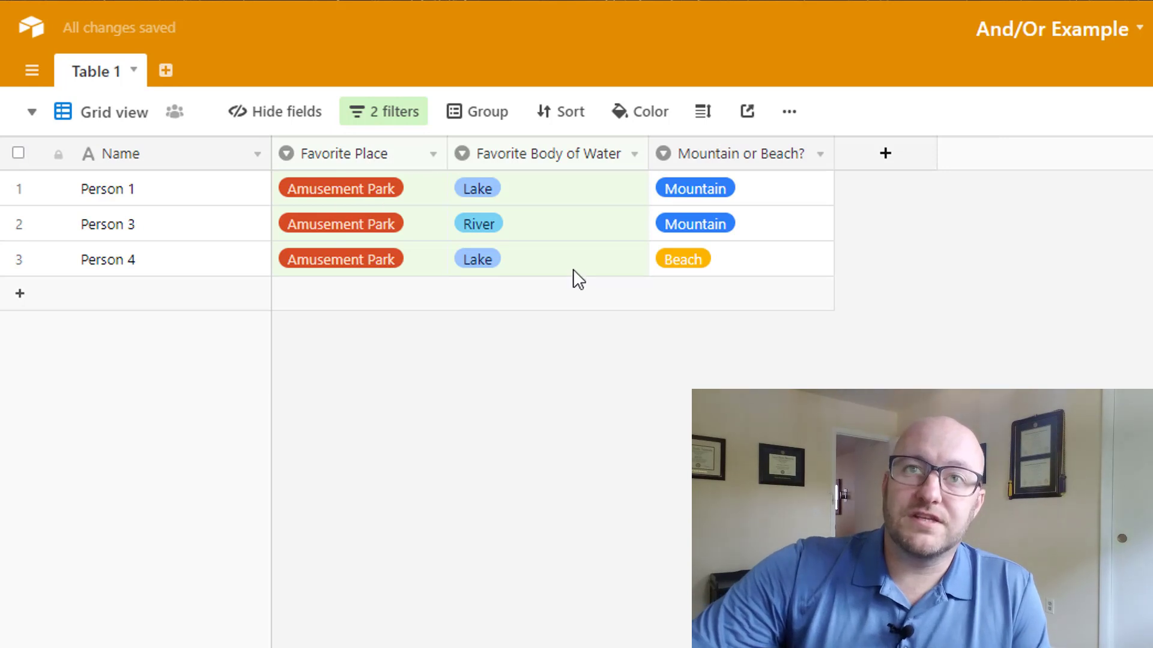
click(371, 120)
click(363, 162)
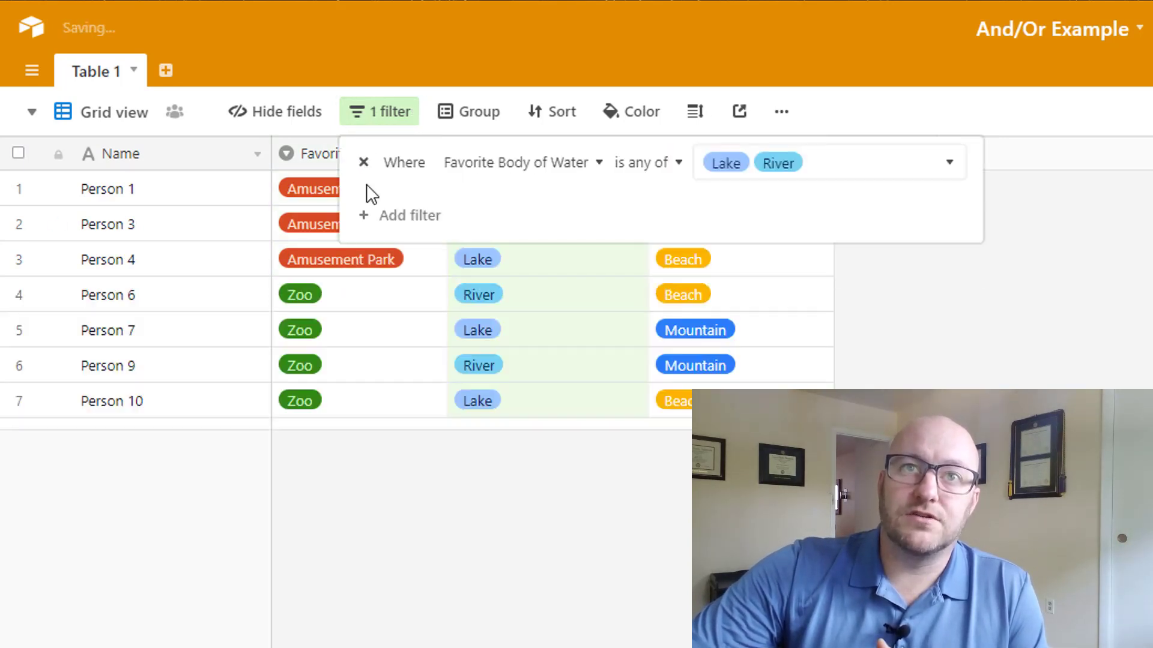
click(363, 162)
click(985, 348)
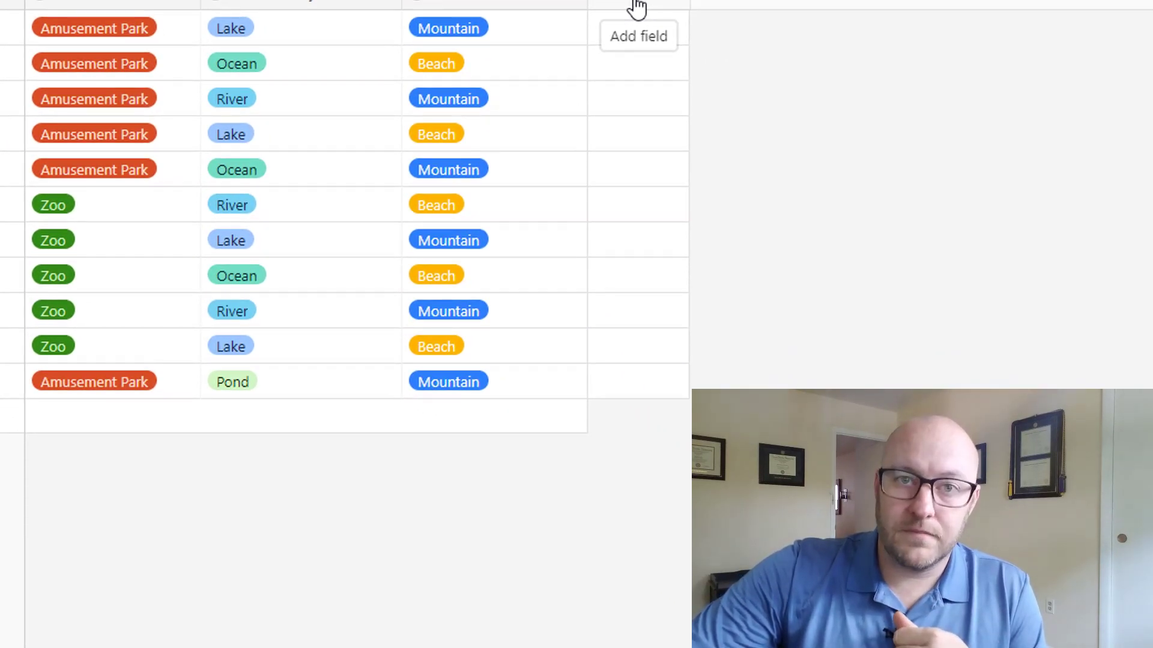
Add a new field named 'Filtering Formula' with the Formula field type
click(636, 5)
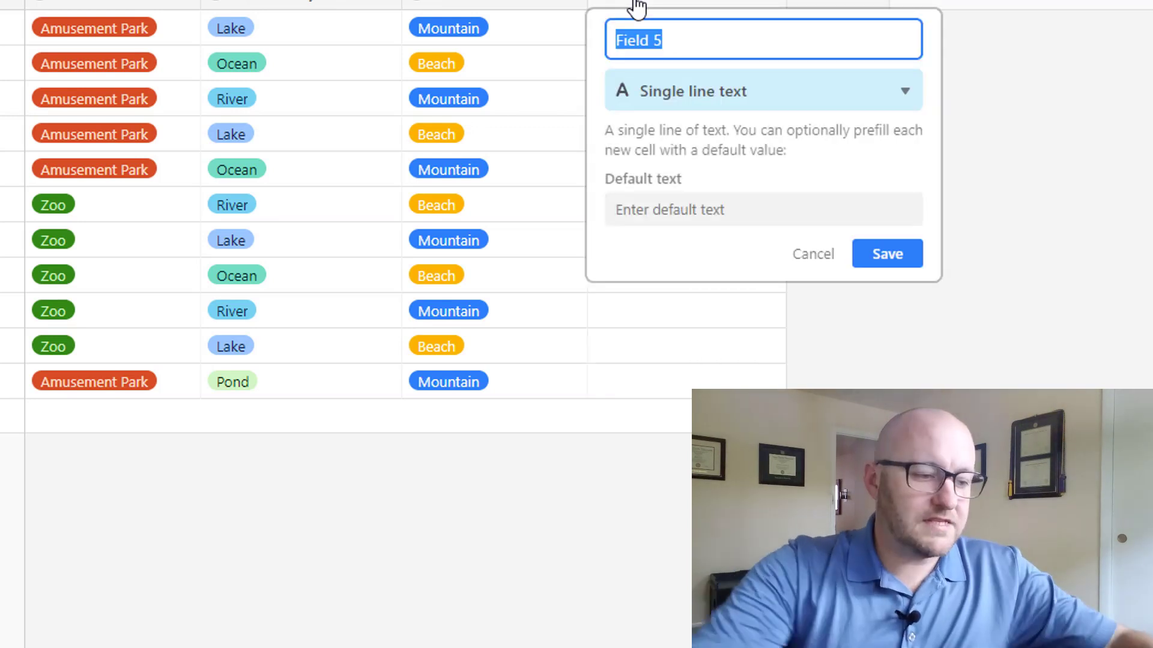
text(Filtering F)
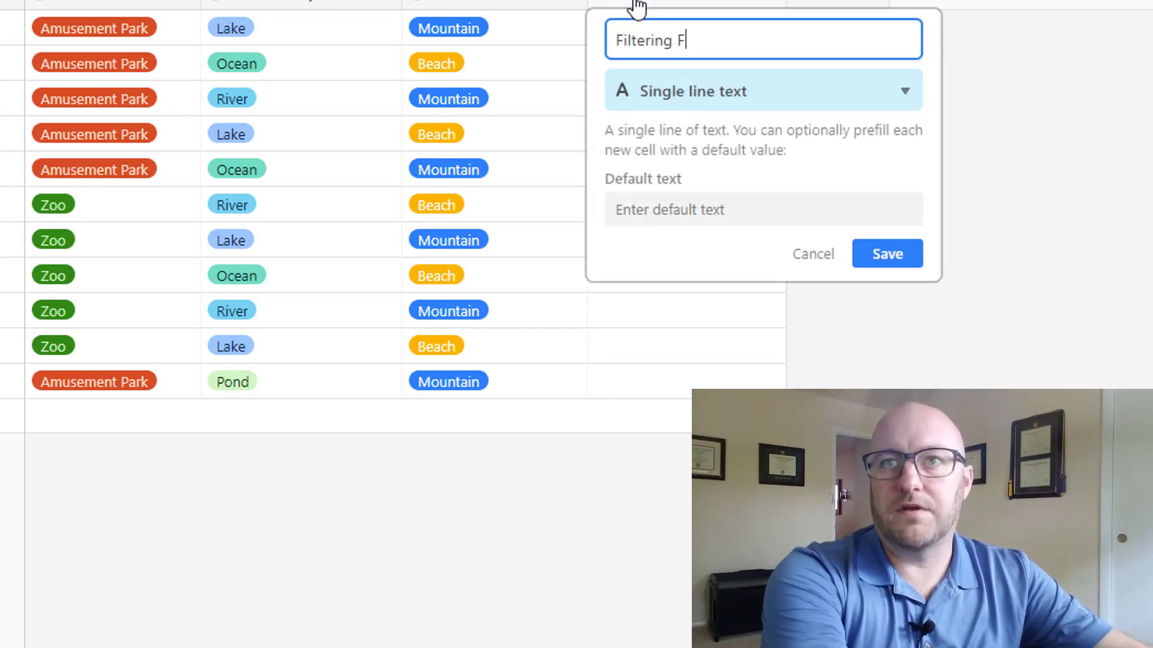
text(ormula)
key(Tab)
text(fo)
key(Return)
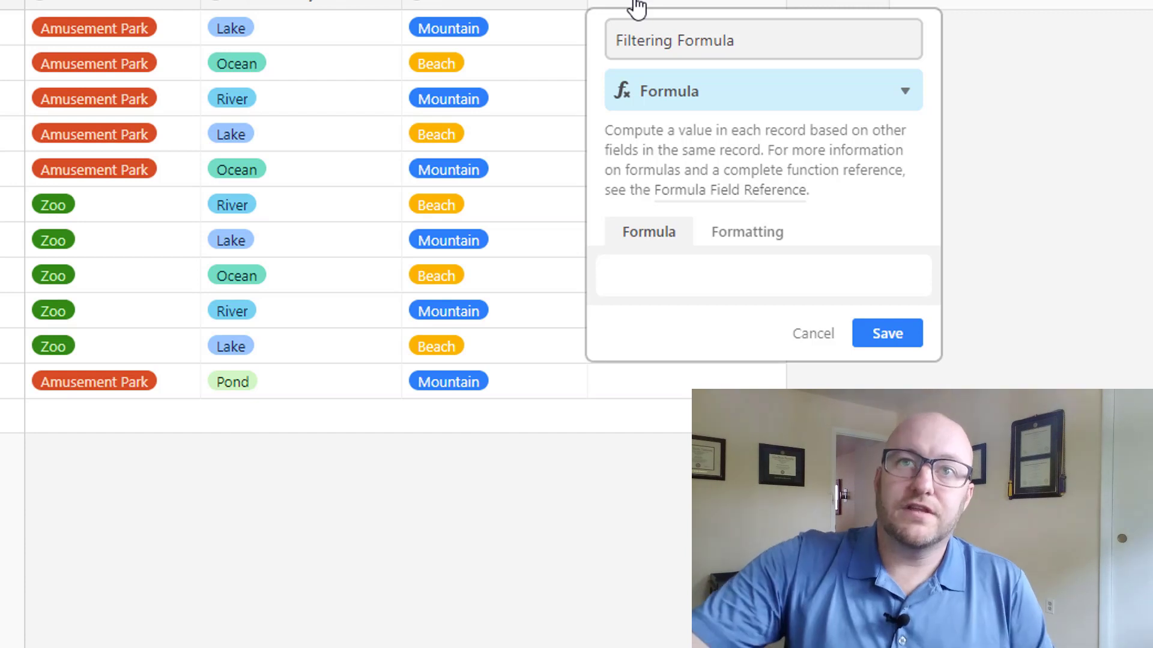
Enter the skeleton formula if(x,"True","False") and select the placeholder x
click(661, 275)
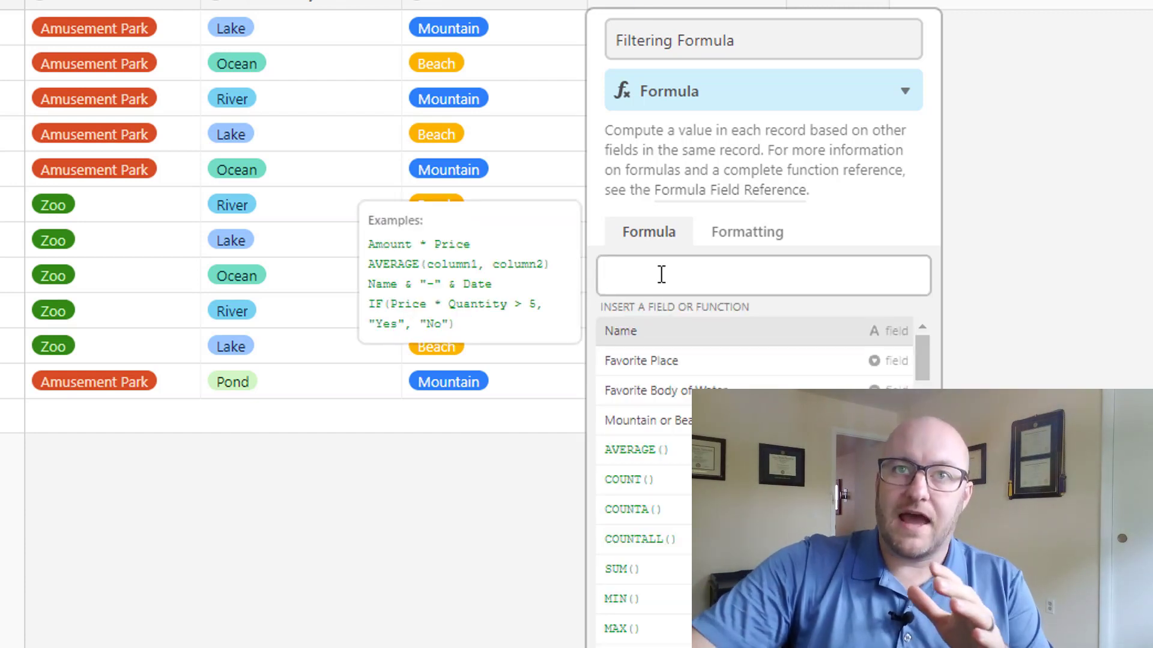
text(if)
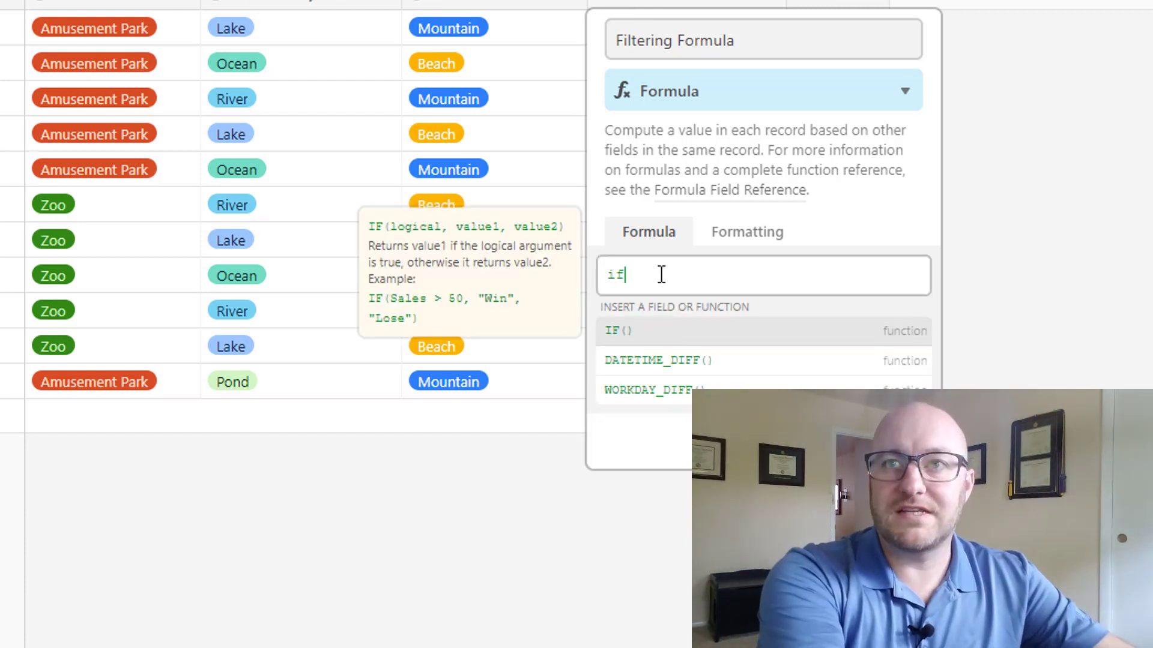
text(()
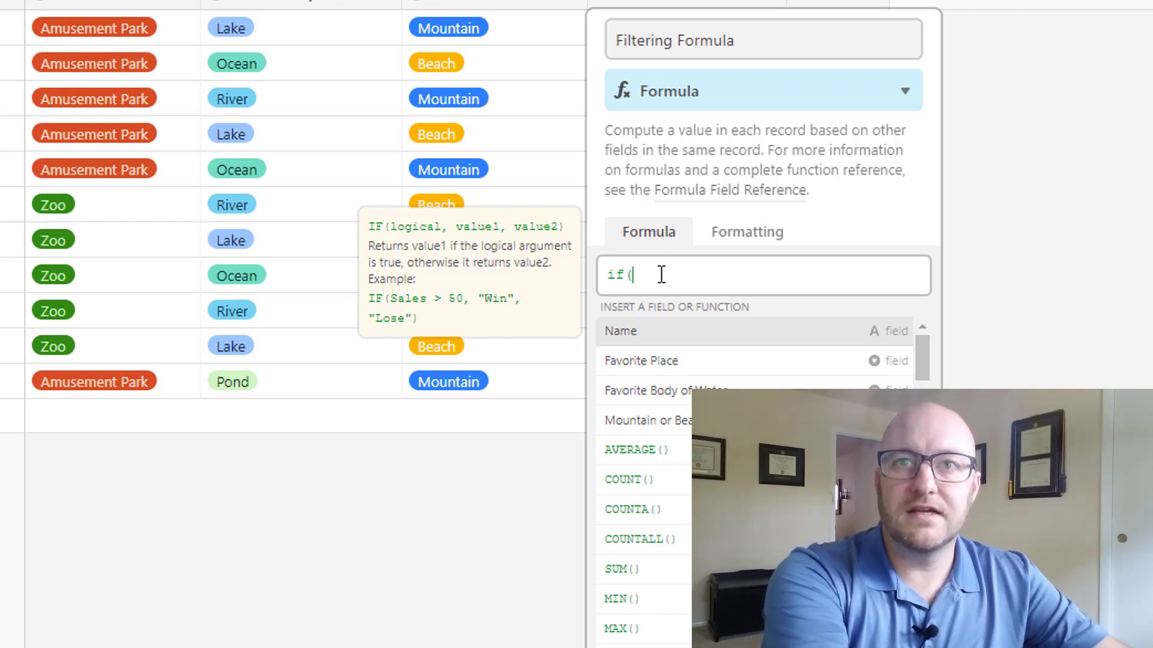
text(x)
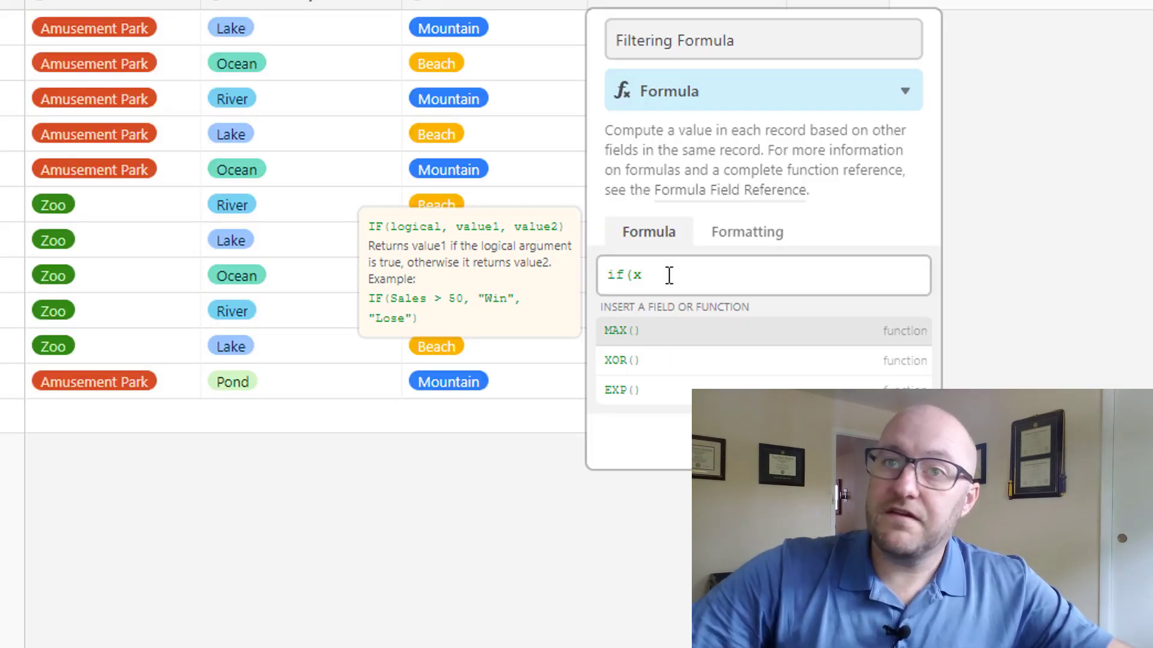
text(,)
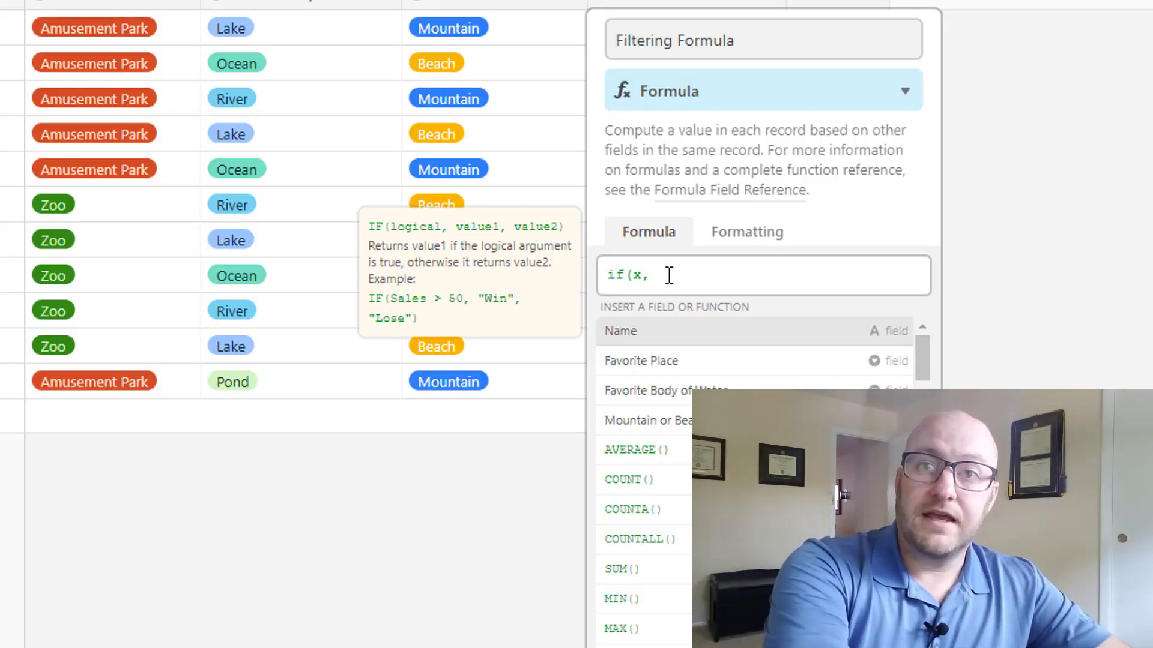
text(")
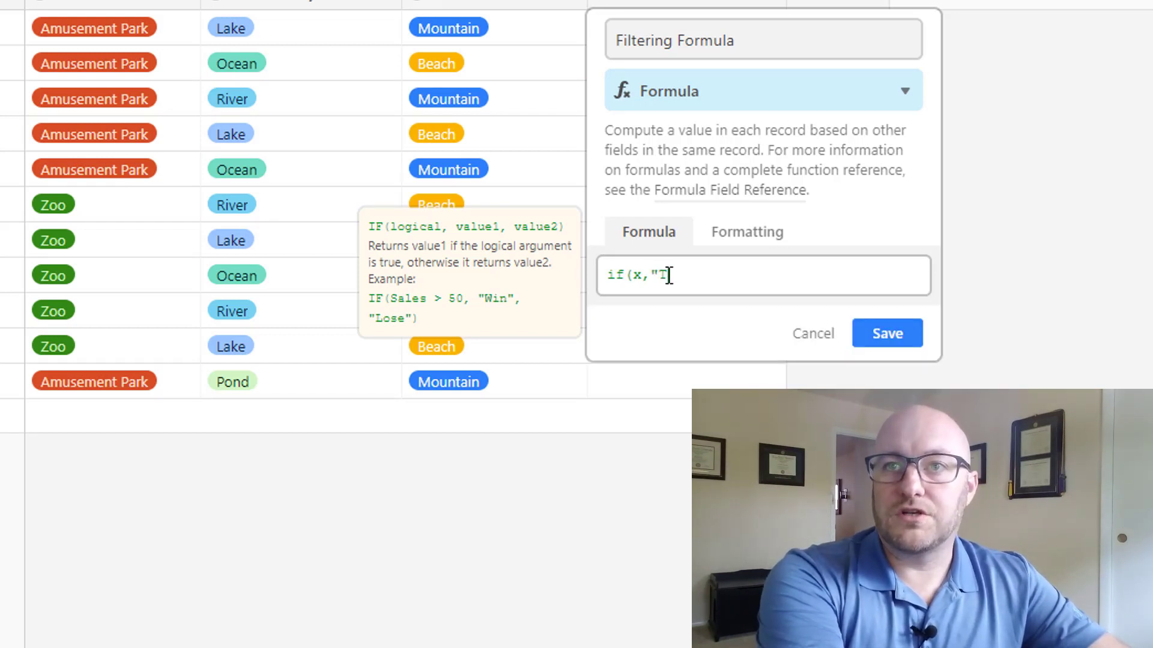
text(True","False")
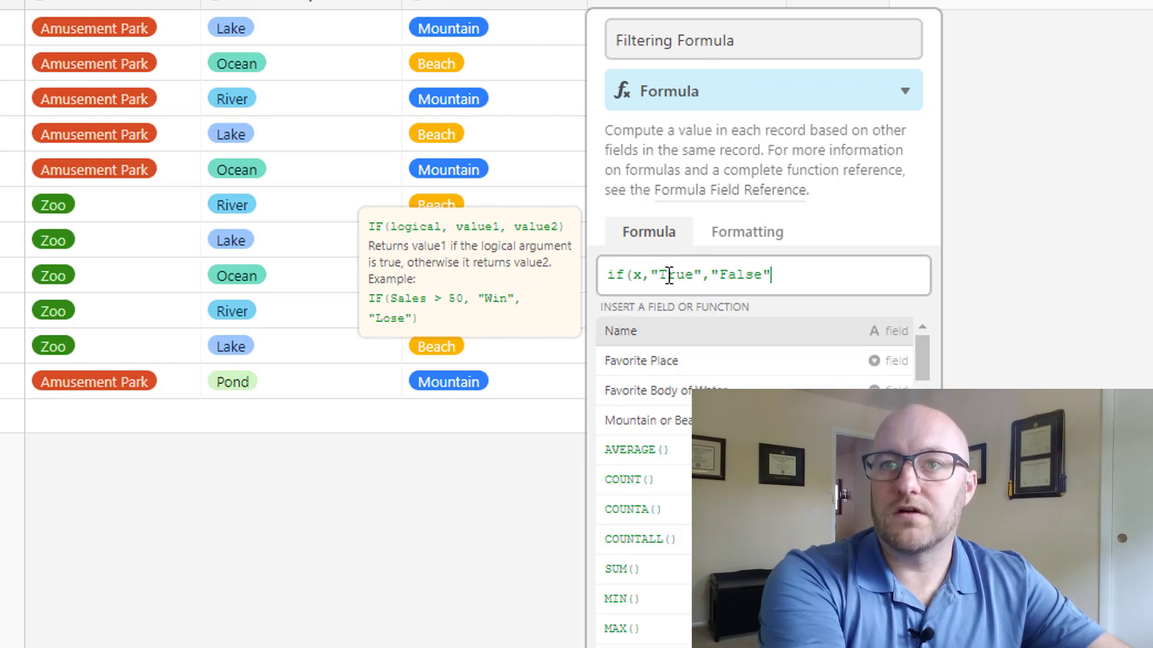
text())
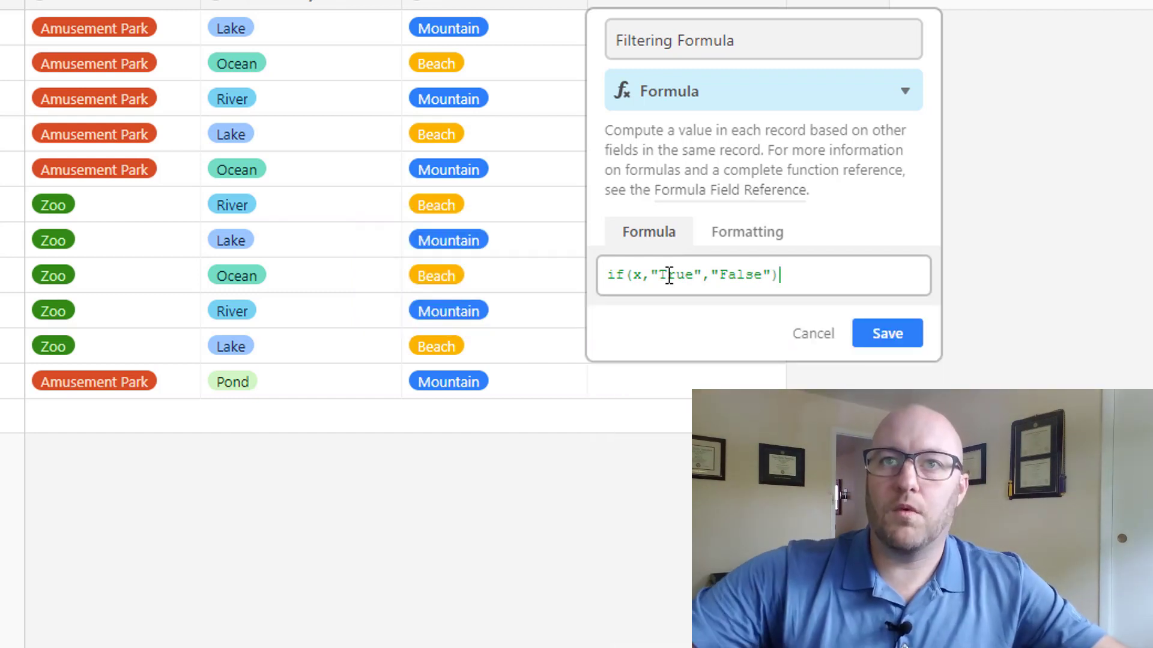
double_click(637, 276)
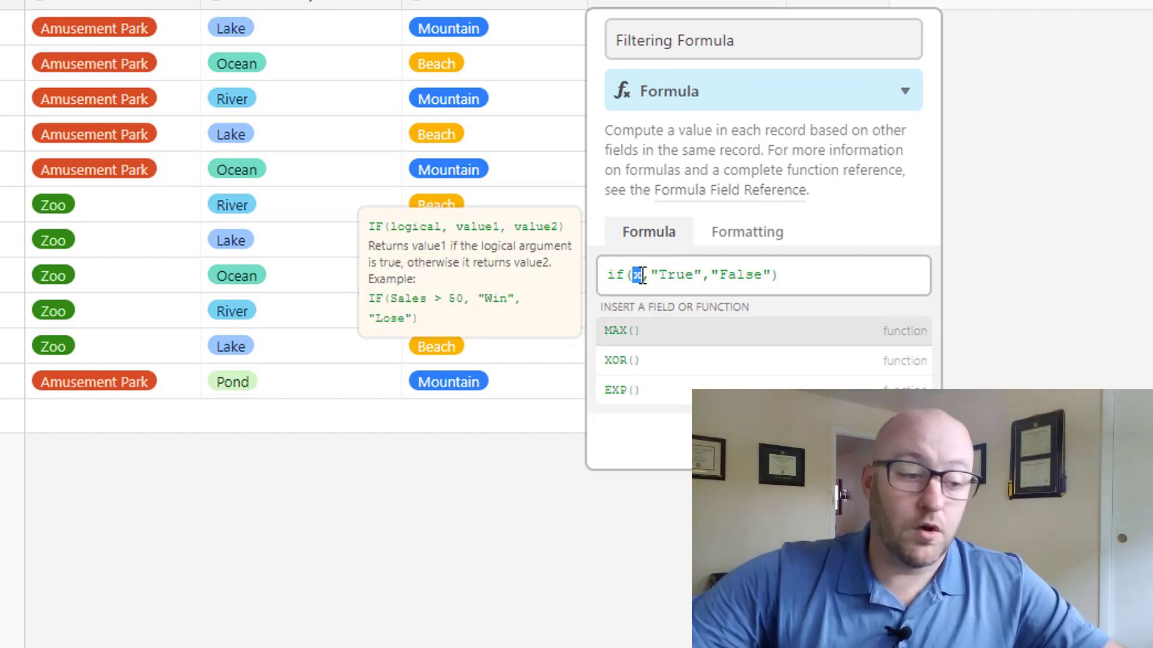
Replace x with OR({Favorite Body of Water}="Lake",{Favorite Body of Water}="River")
text(OR({)
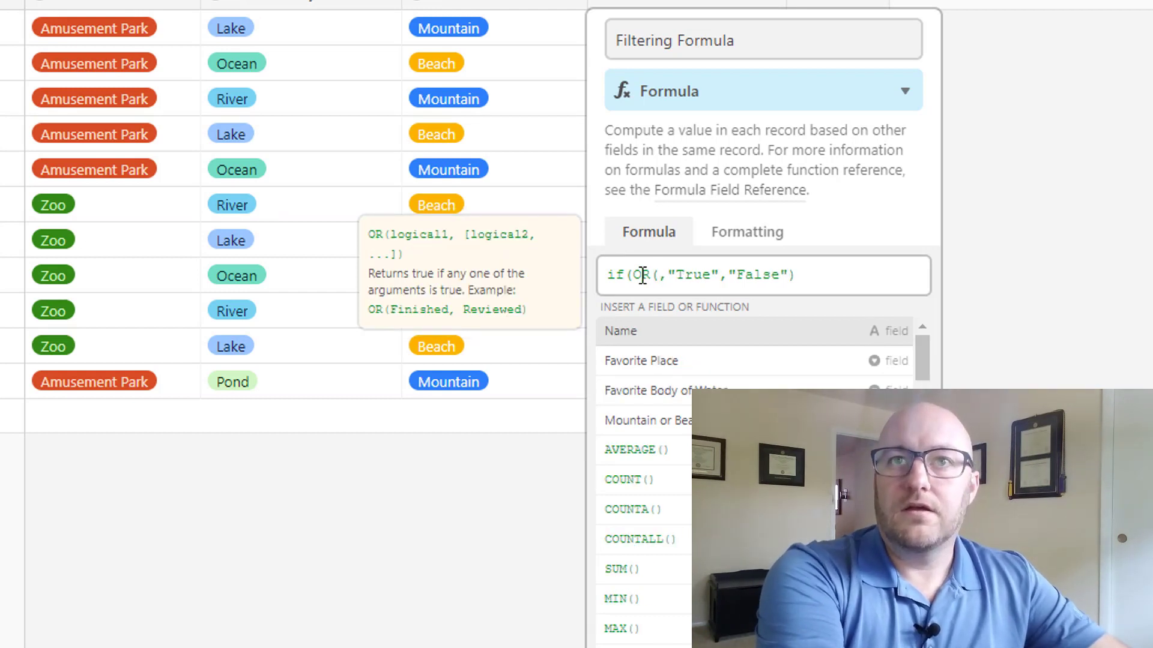
text(Fav)
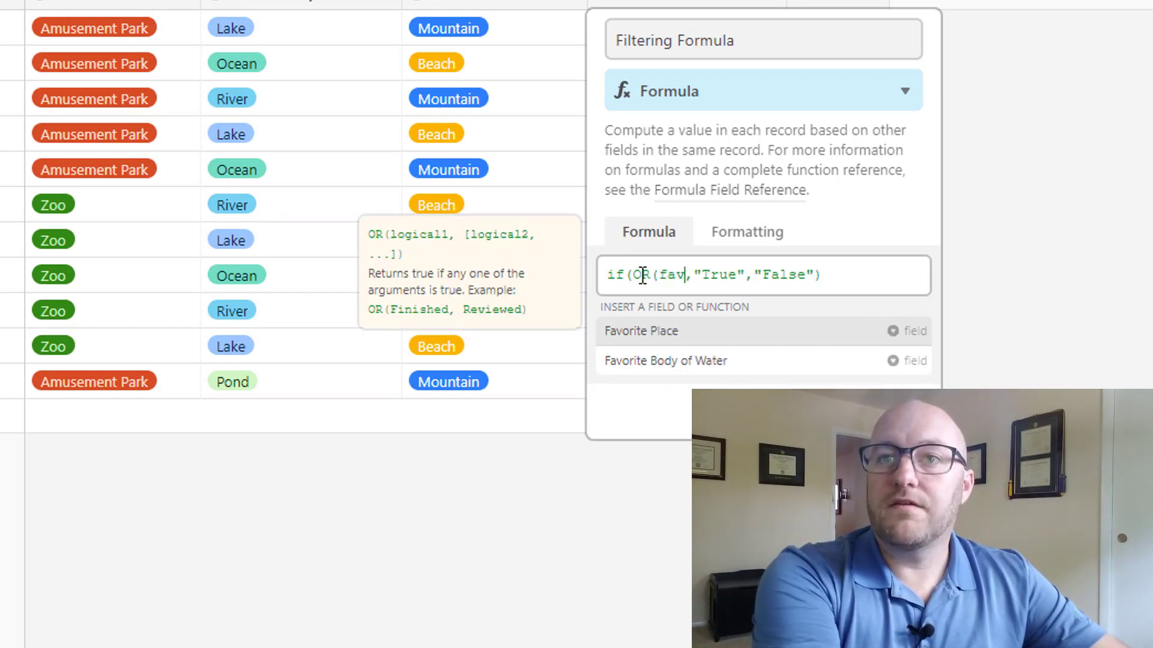
key(Down)
key(Return)
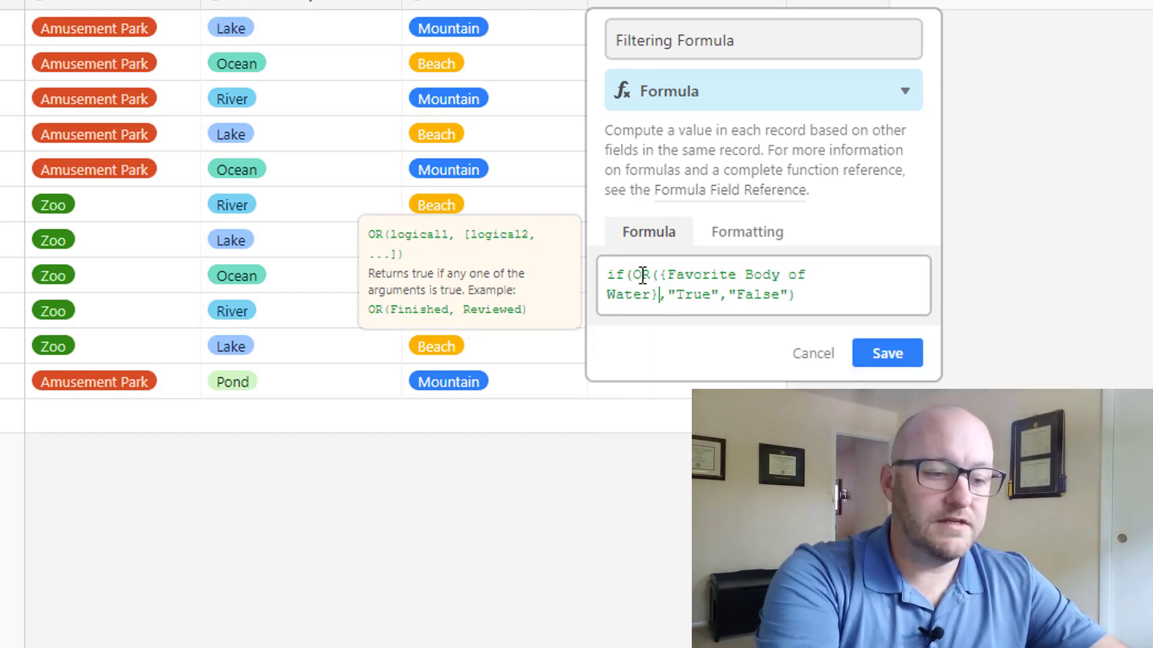
text(="Lake)
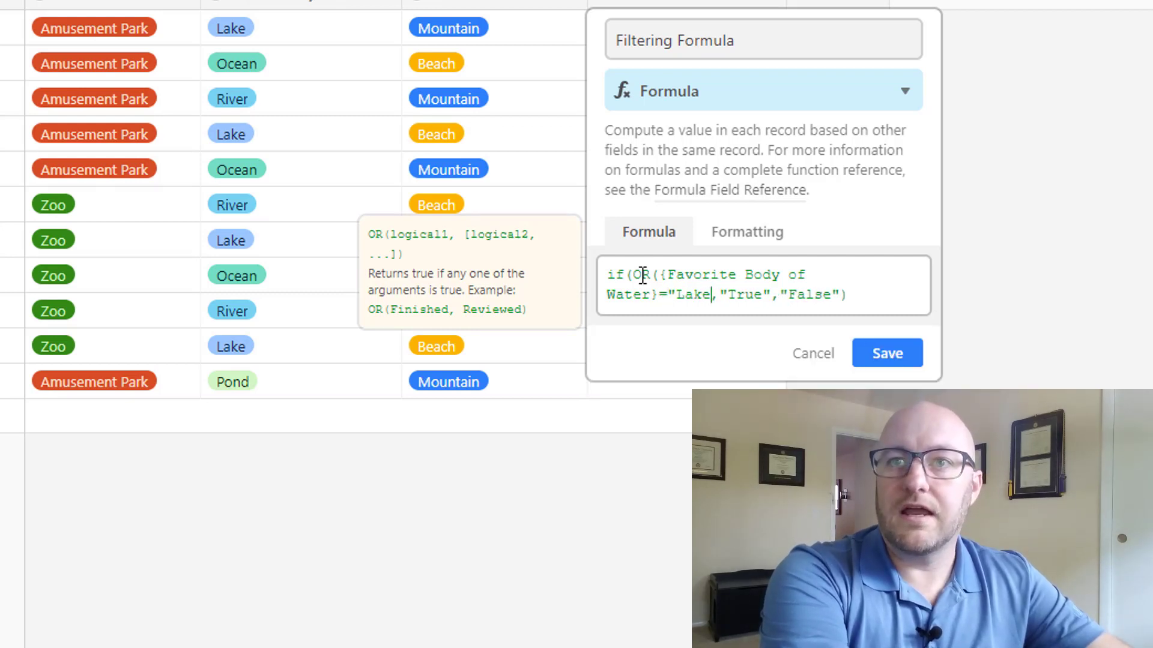
text(",)
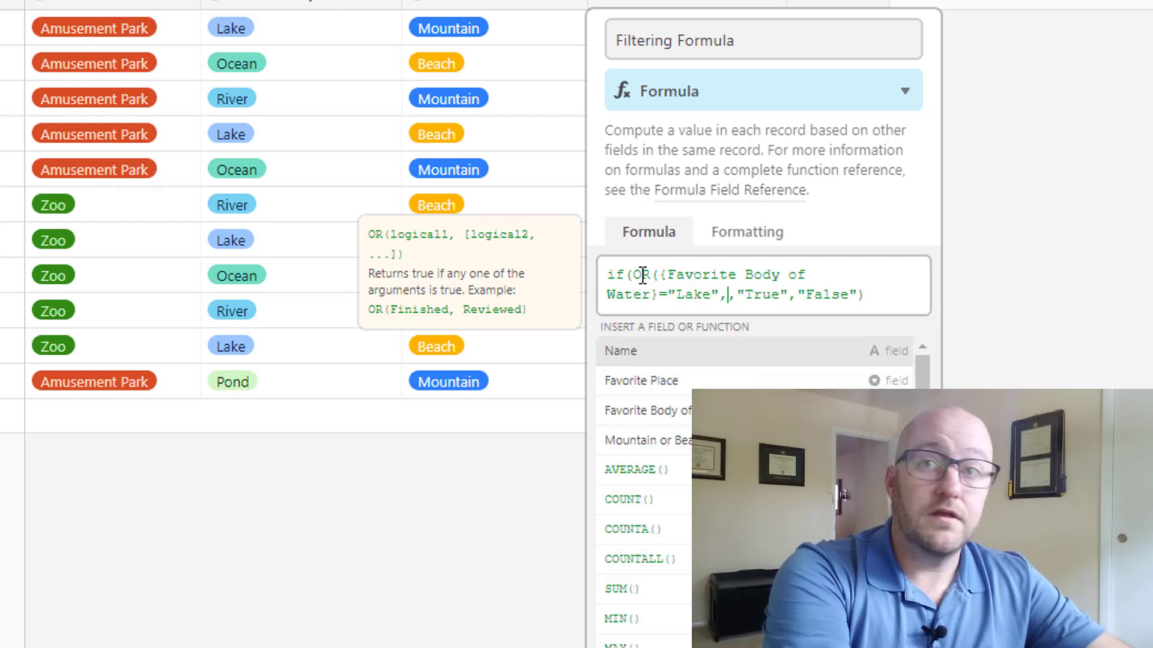
text(fav)
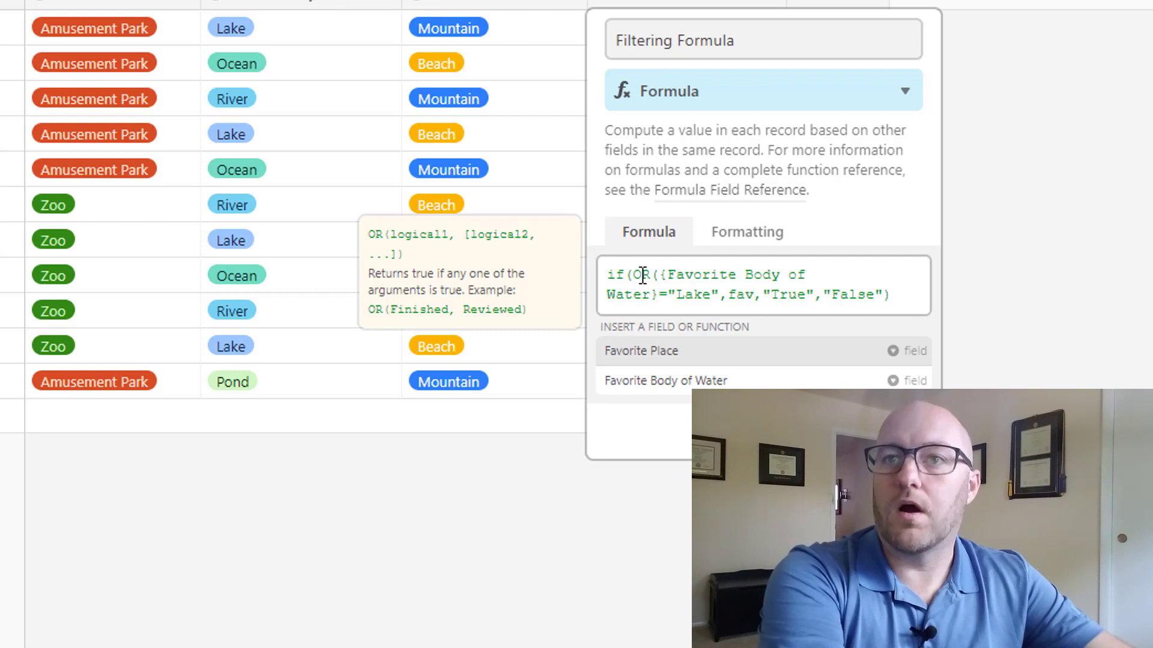
key(Down)
key(Return)
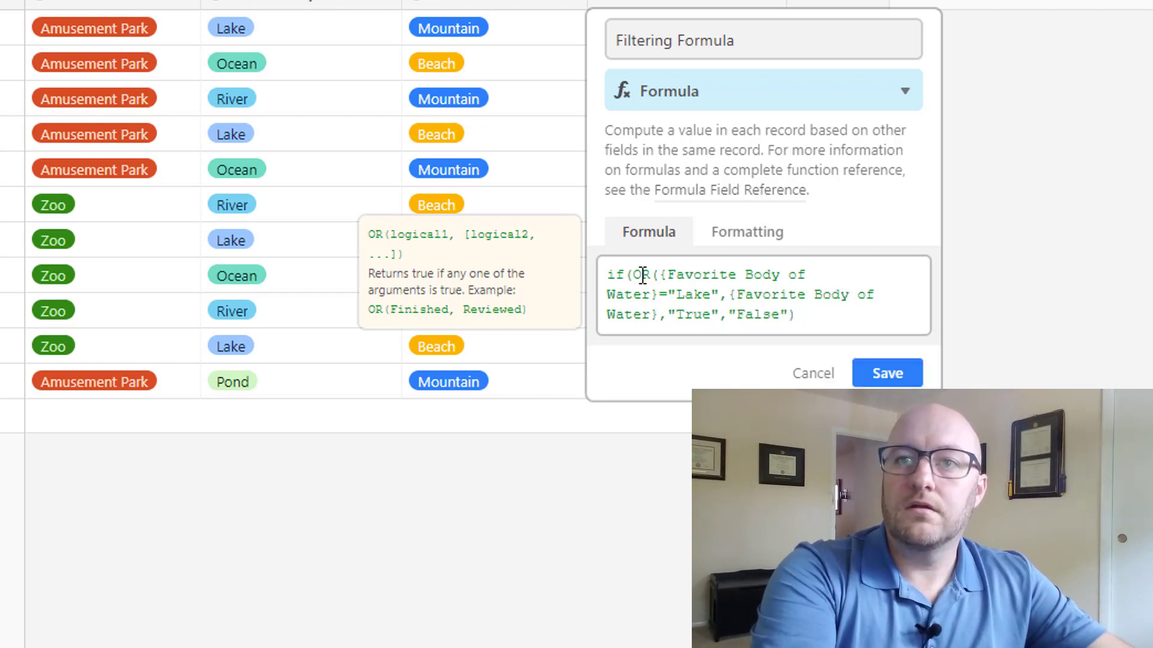
text(="River)
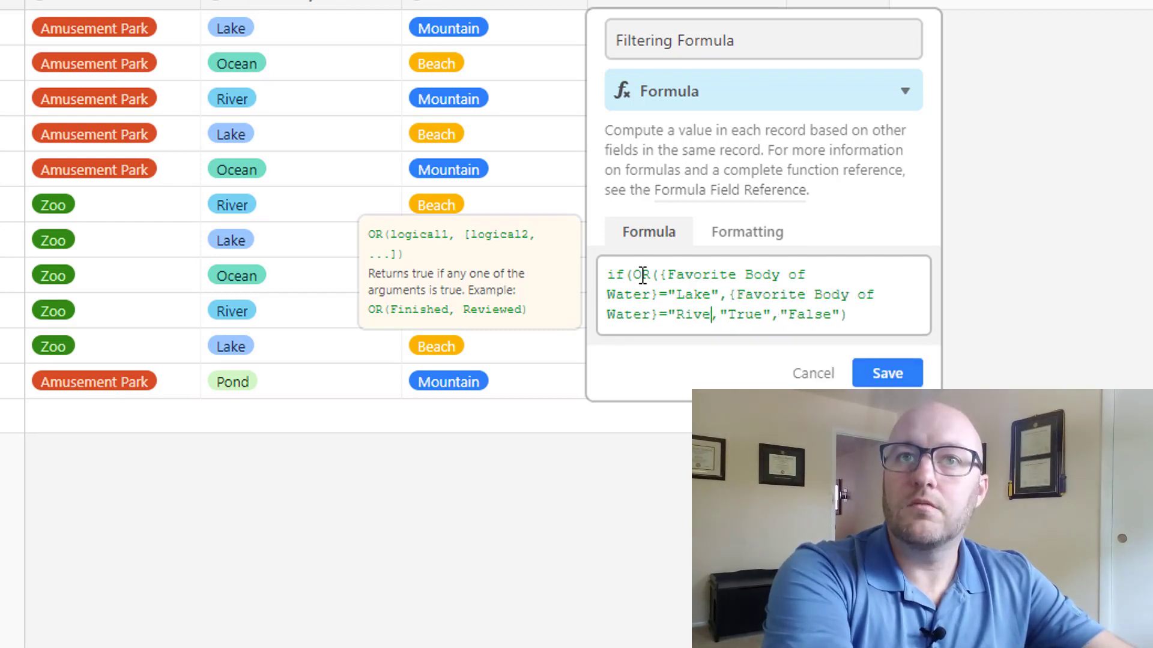
text("))
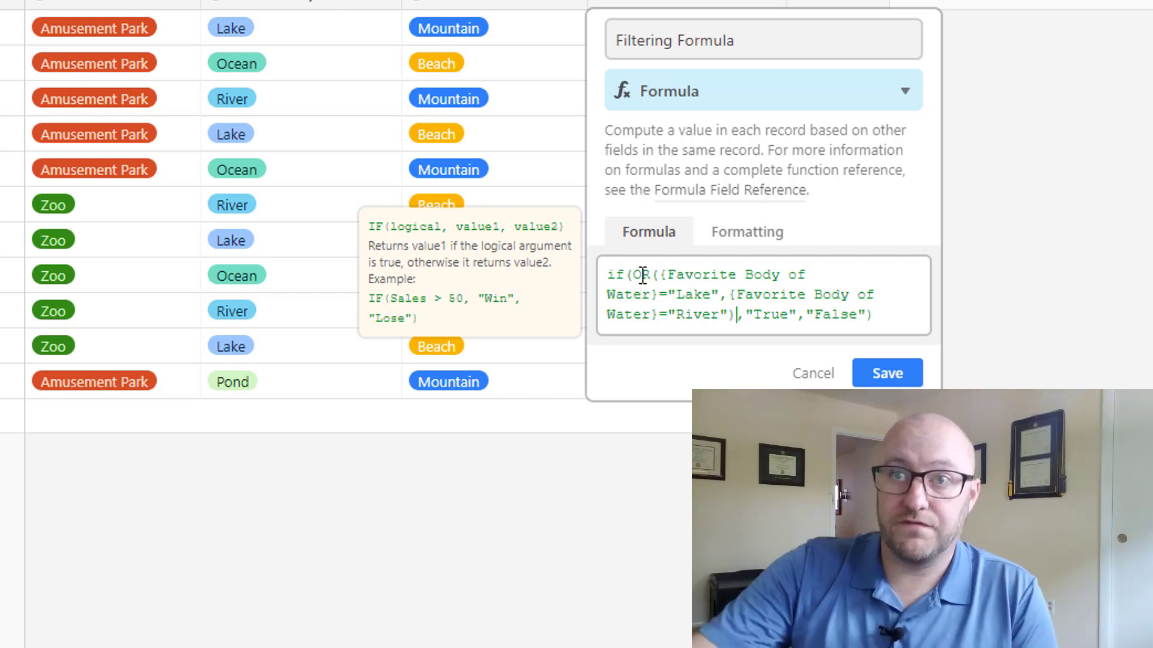
click(894, 375)
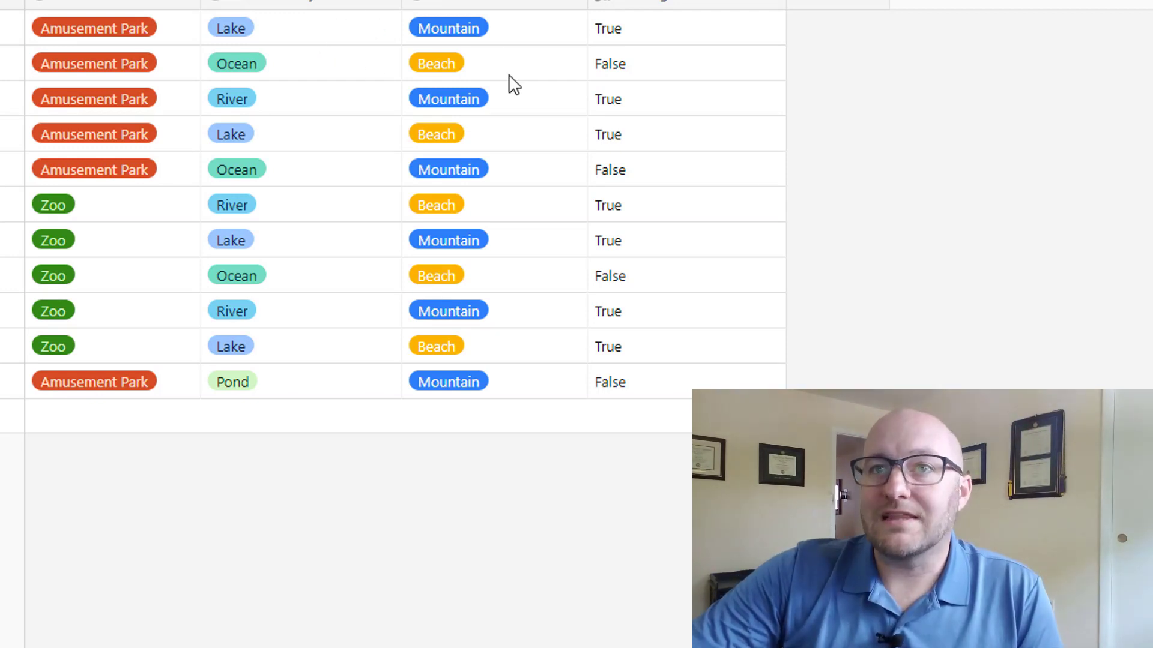
click(616, 42)
click(627, 73)
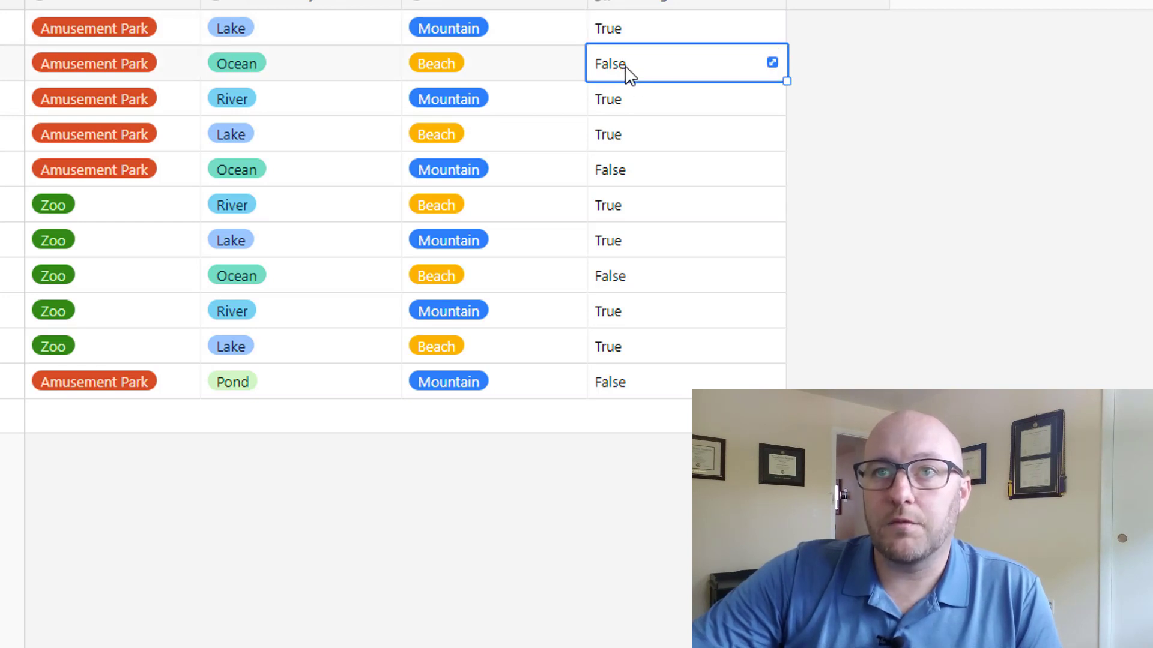
click(628, 111)
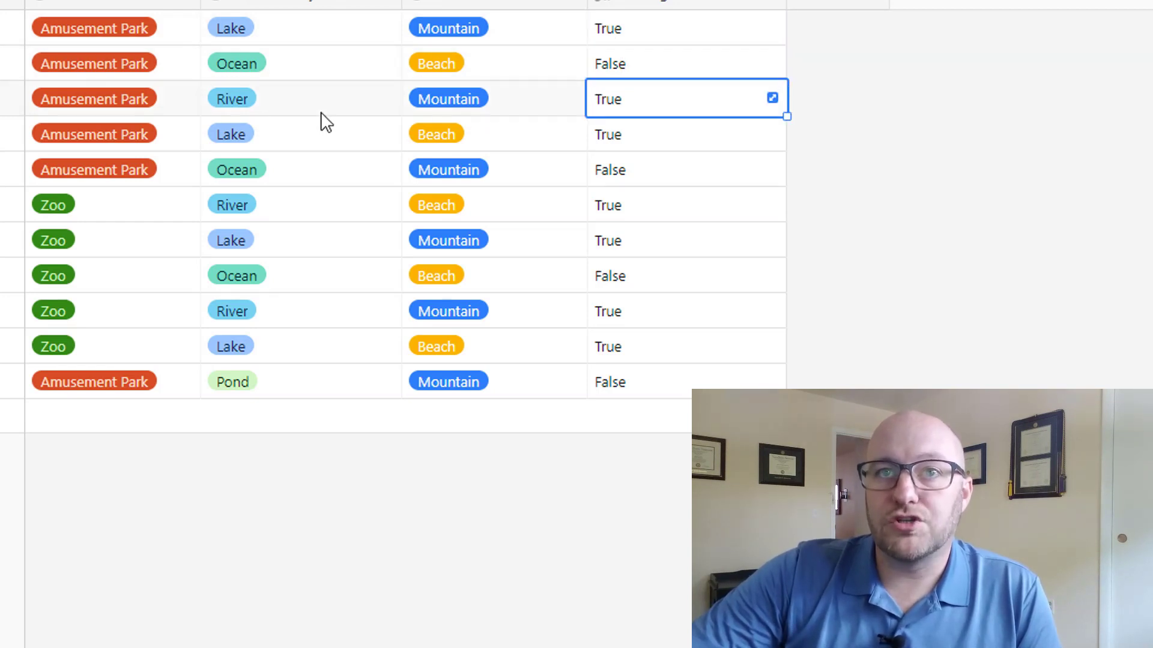
click(618, 137)
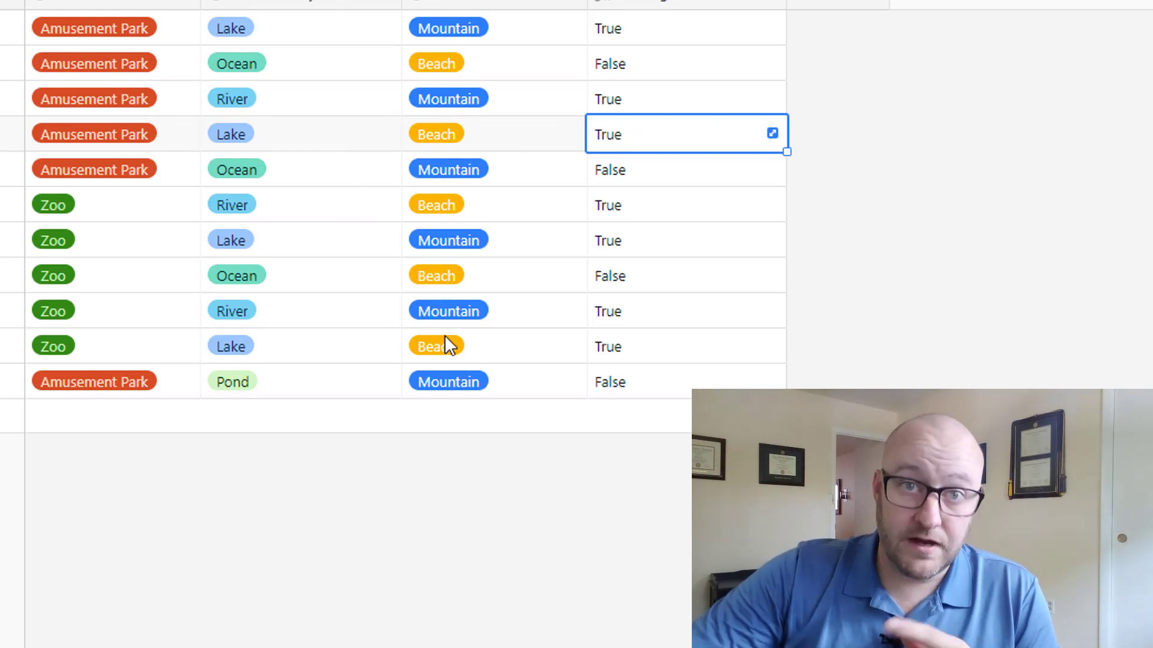
click(779, 7)
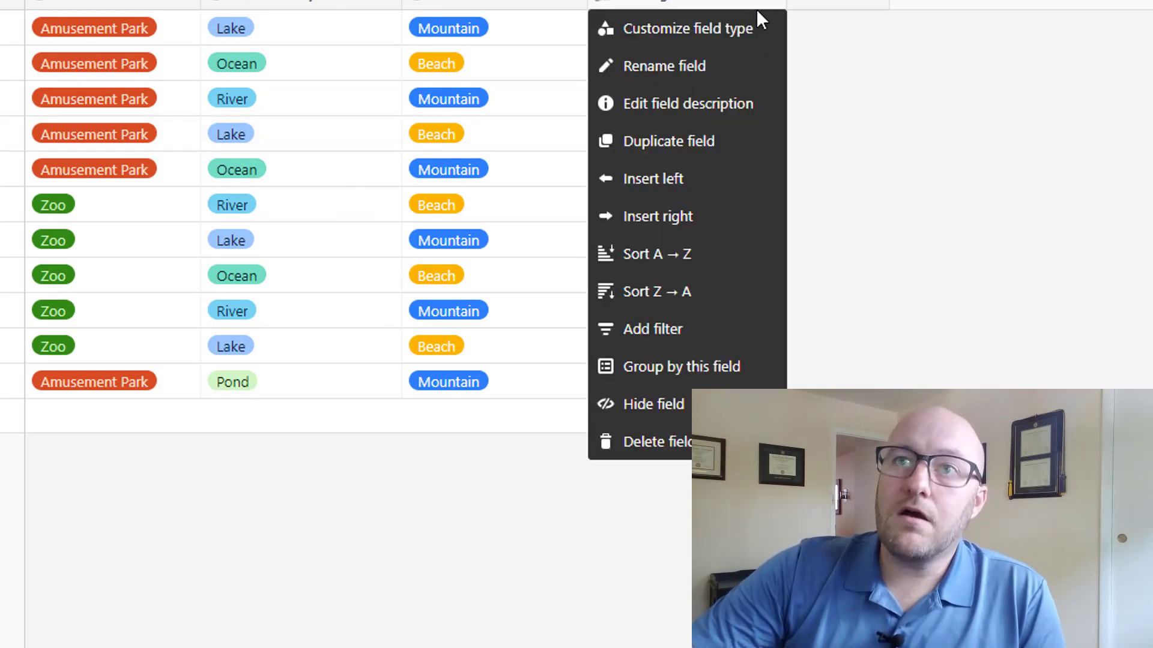
click(884, 150)
click(658, 68)
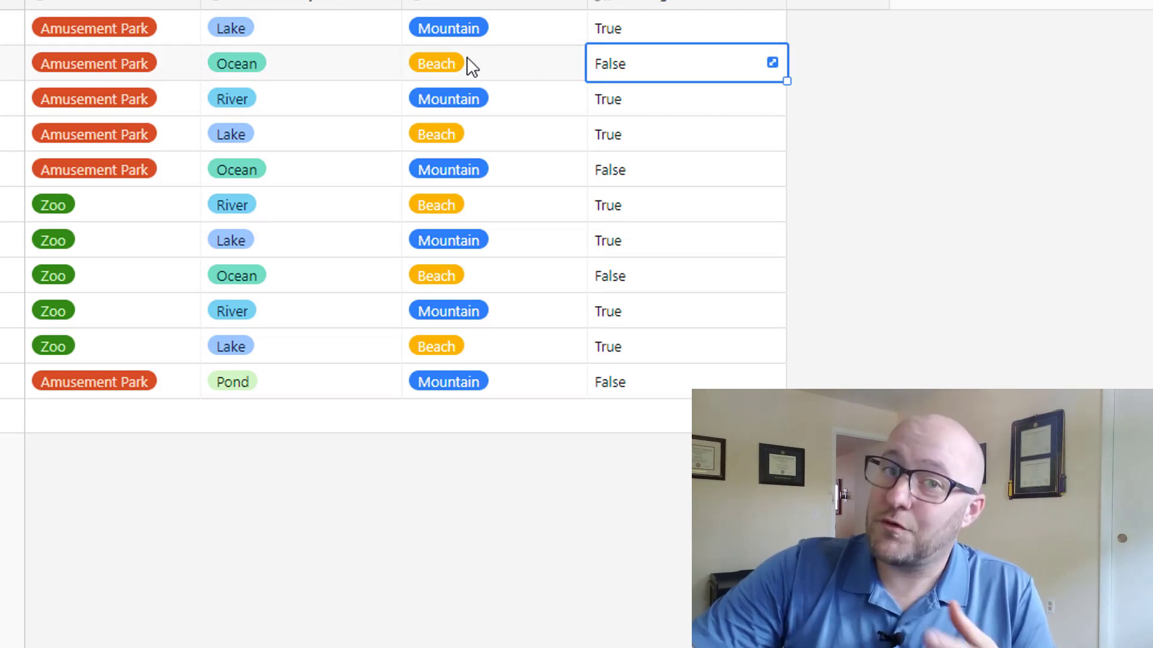
In the Filtering Formula editor, replace the final "False" with IF({Mountain or Beach?}="Beach","True","False")
click(775, 7)
click(744, 39)
drag(808, 314, 867, 314)
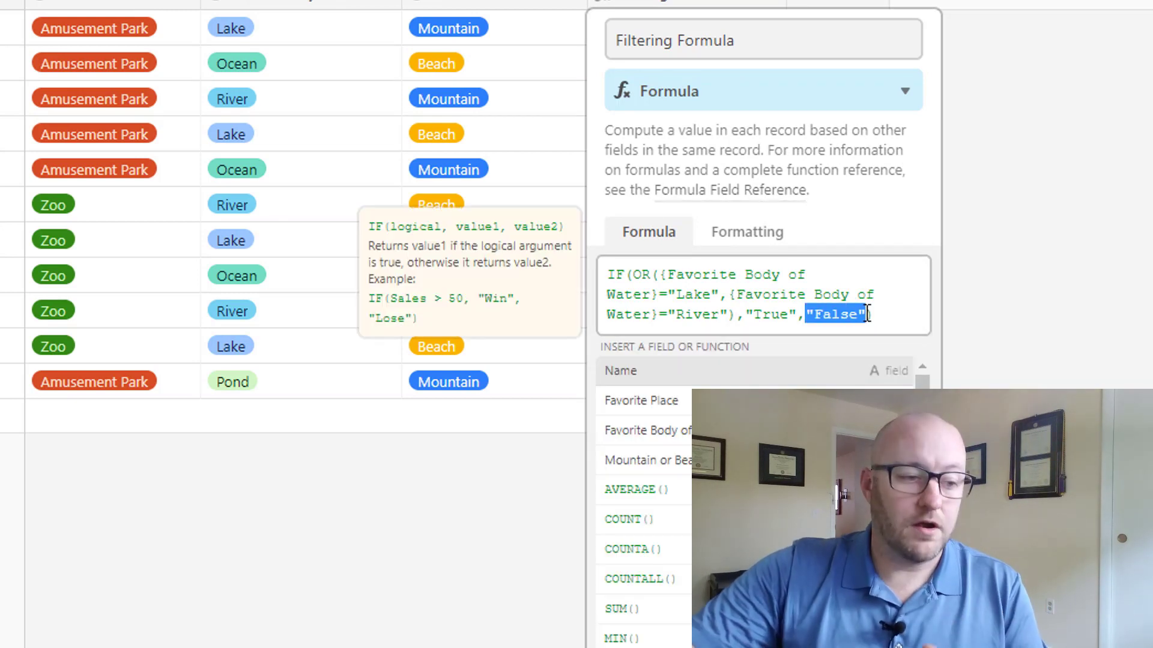
text(IF()
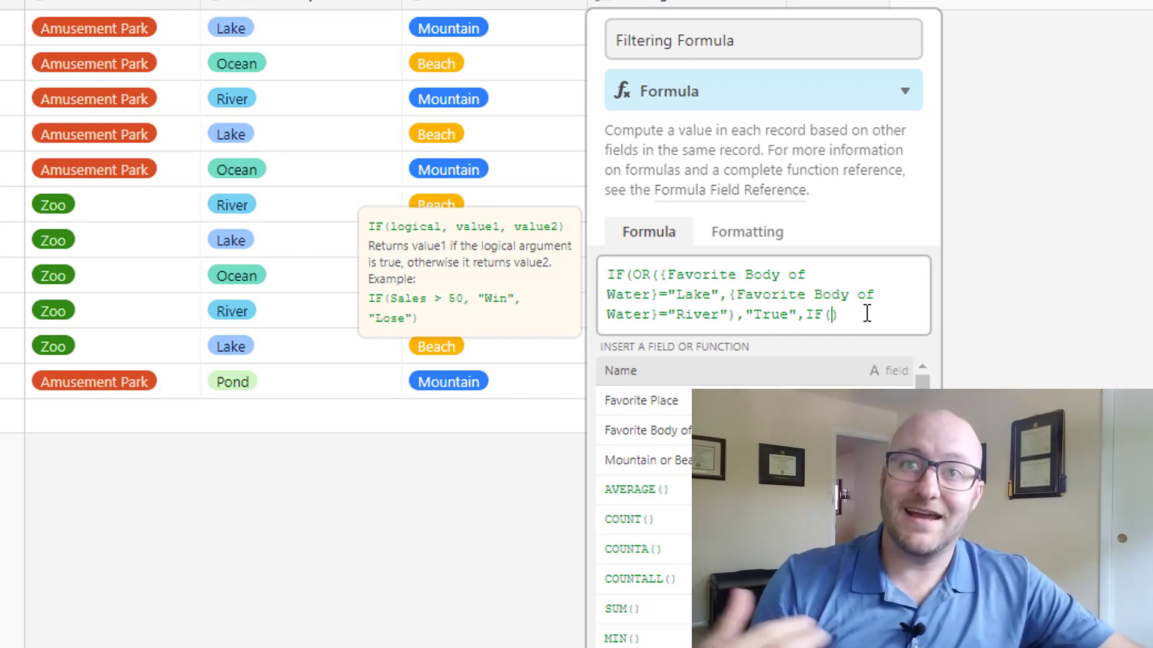
text(mou)
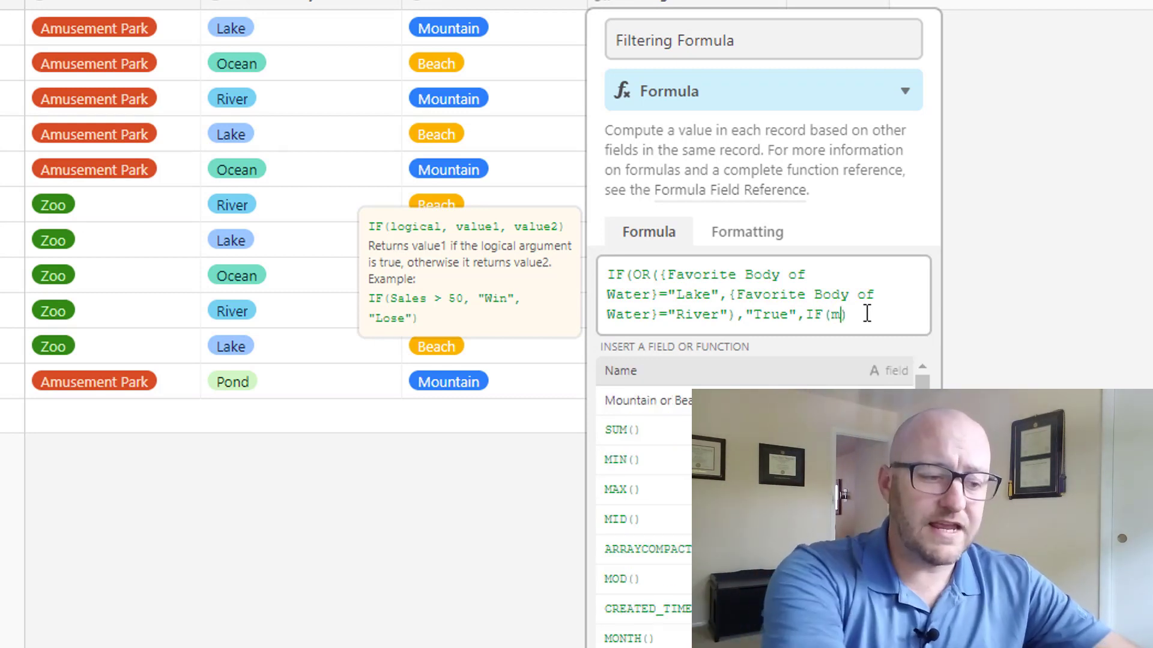
key(Return)
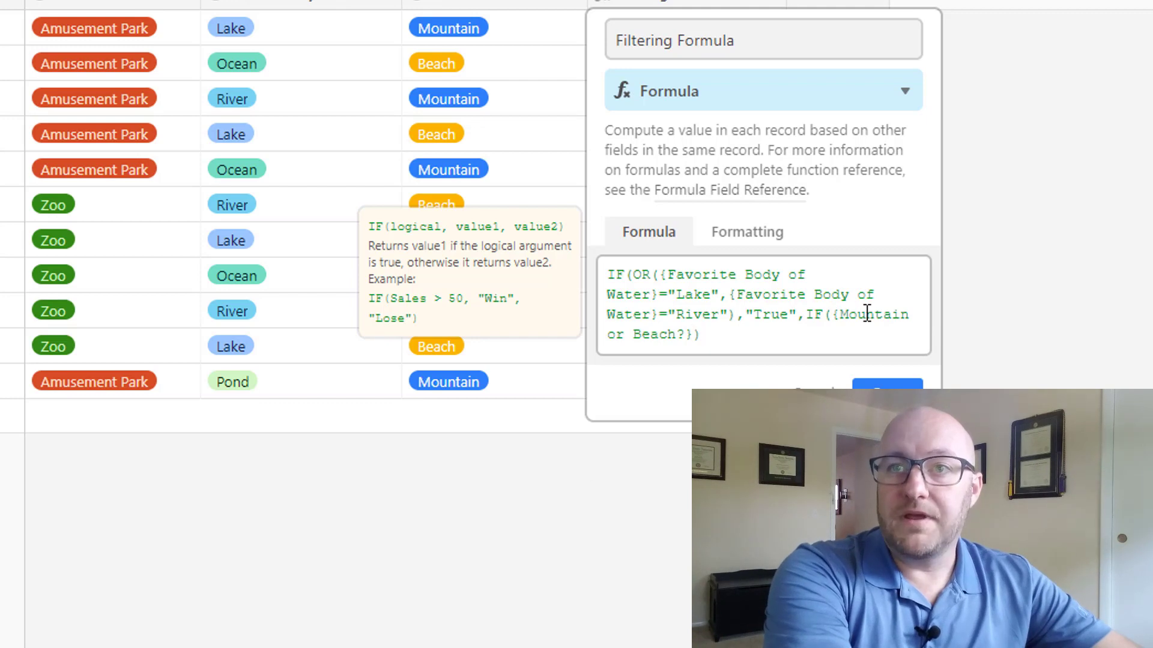
text(="Beac)
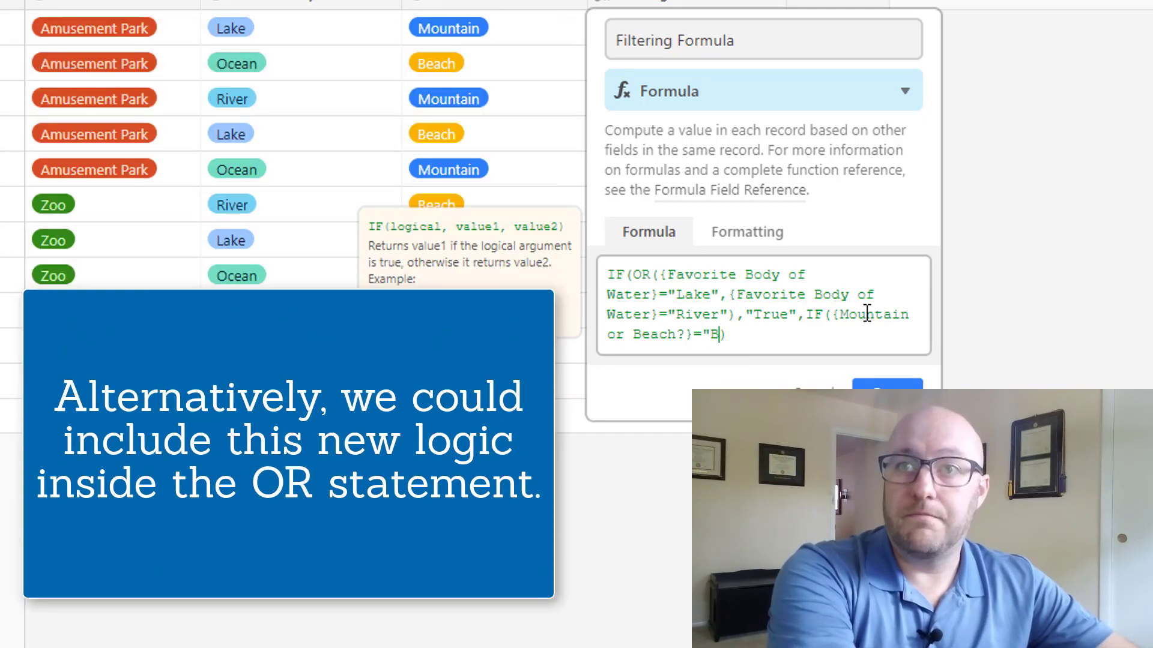
text(h")
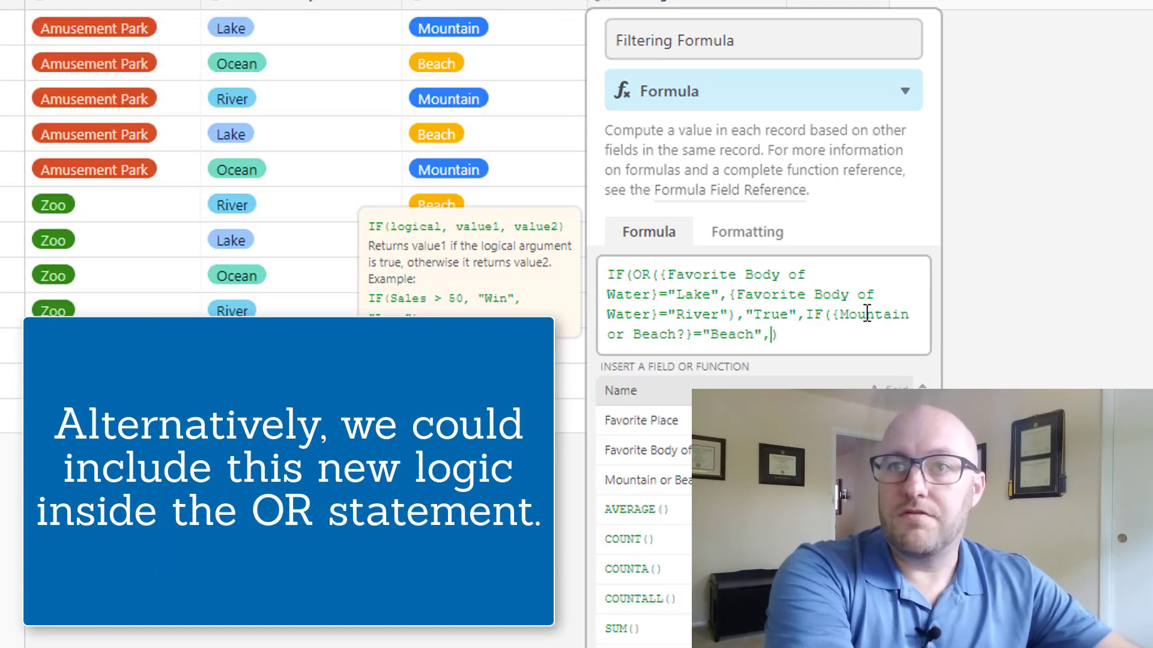
text(,"True)
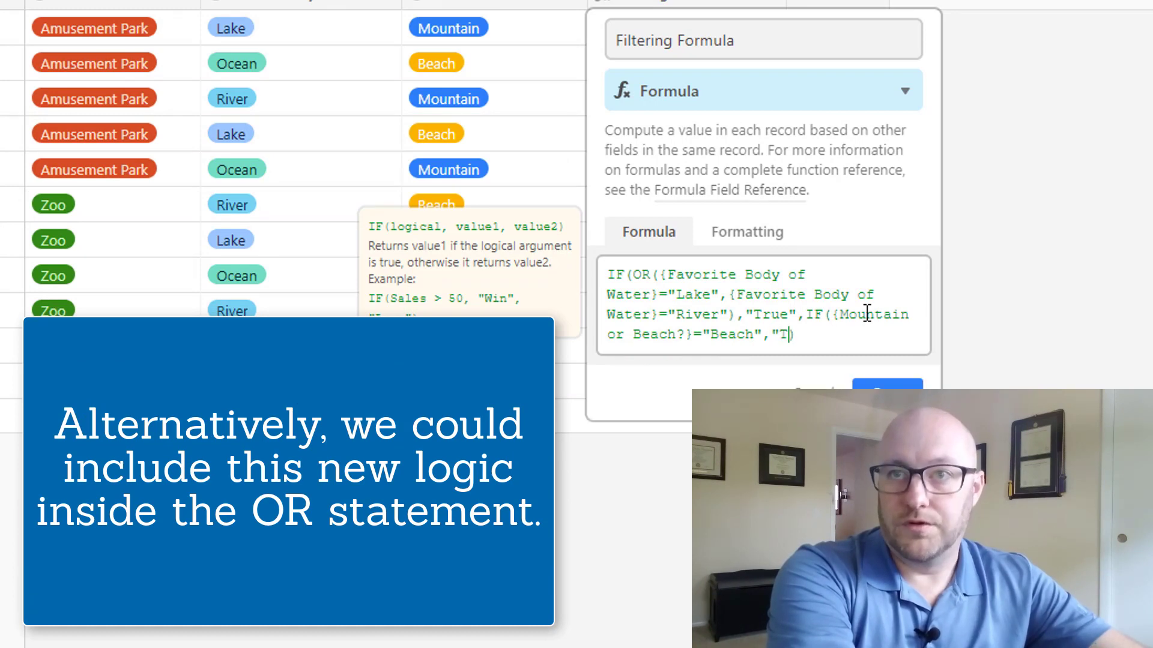
text(",F)
key(BackSpace)
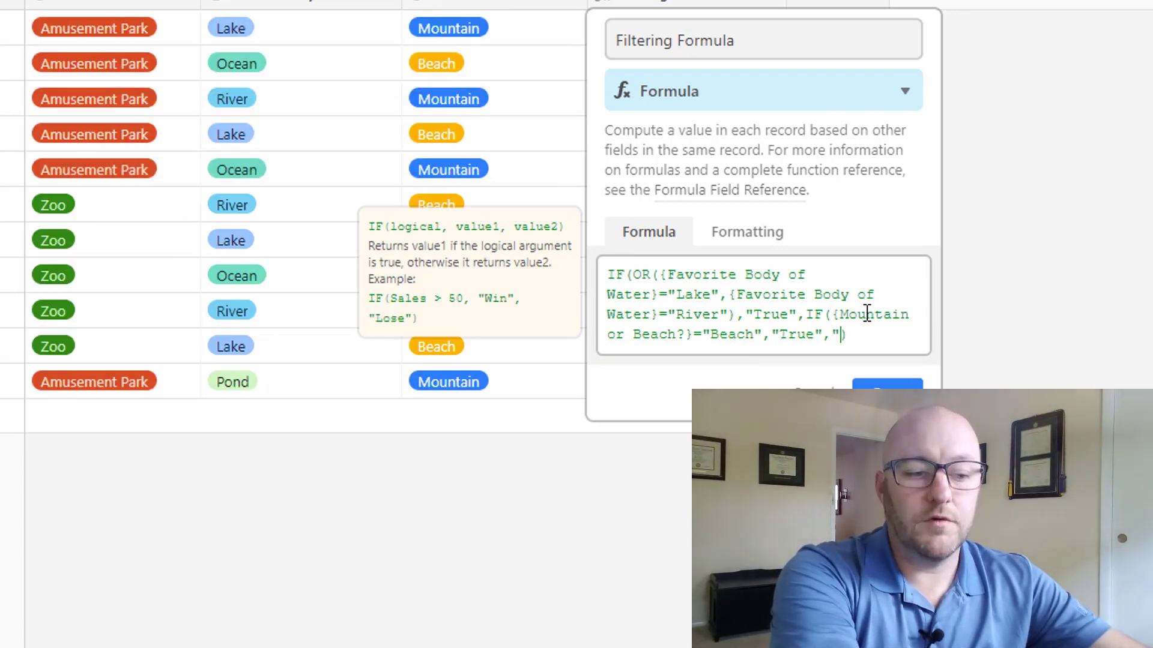
text(e")
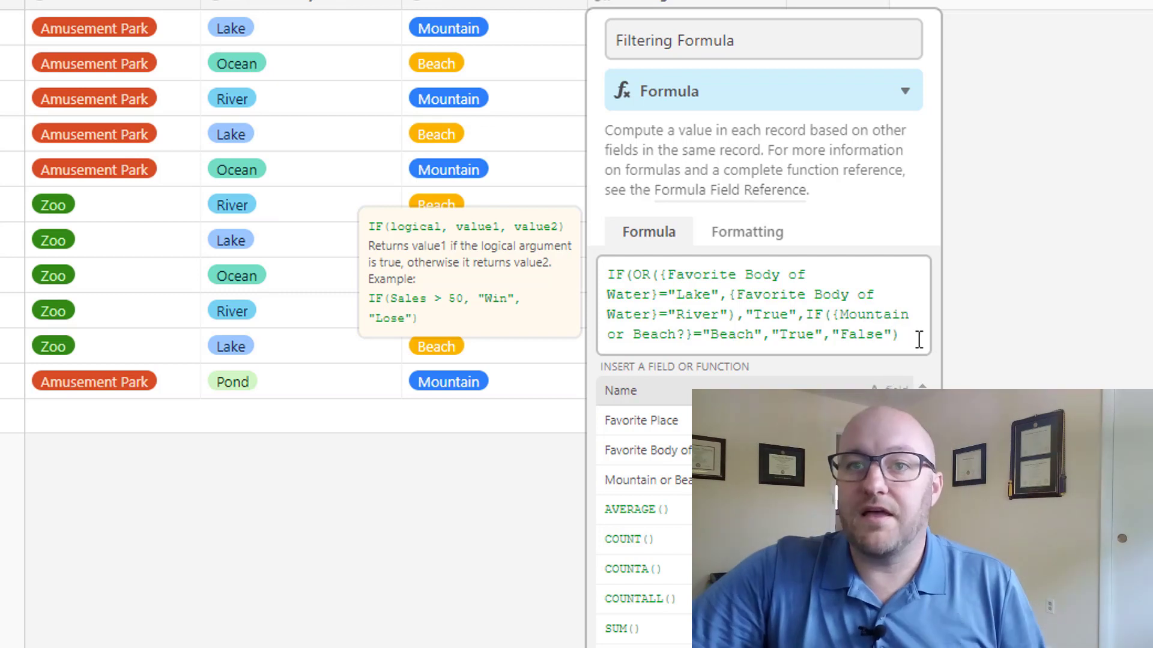
text())
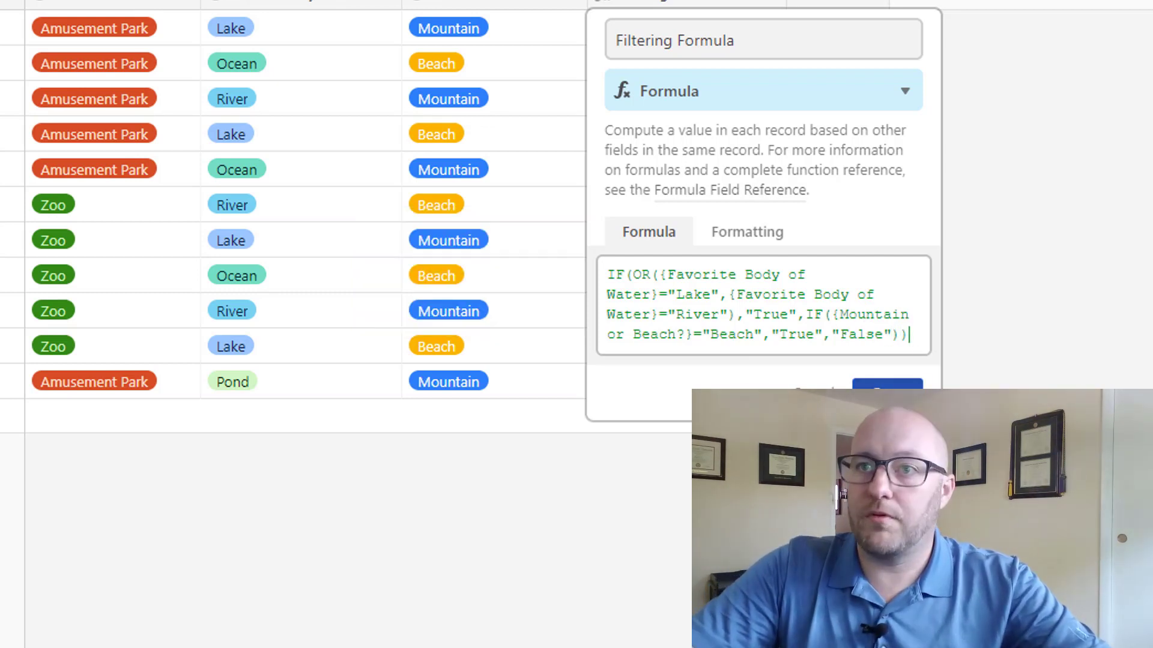
Save the formula and check rows 1–5's results, with row 5 showing False
click(887, 385)
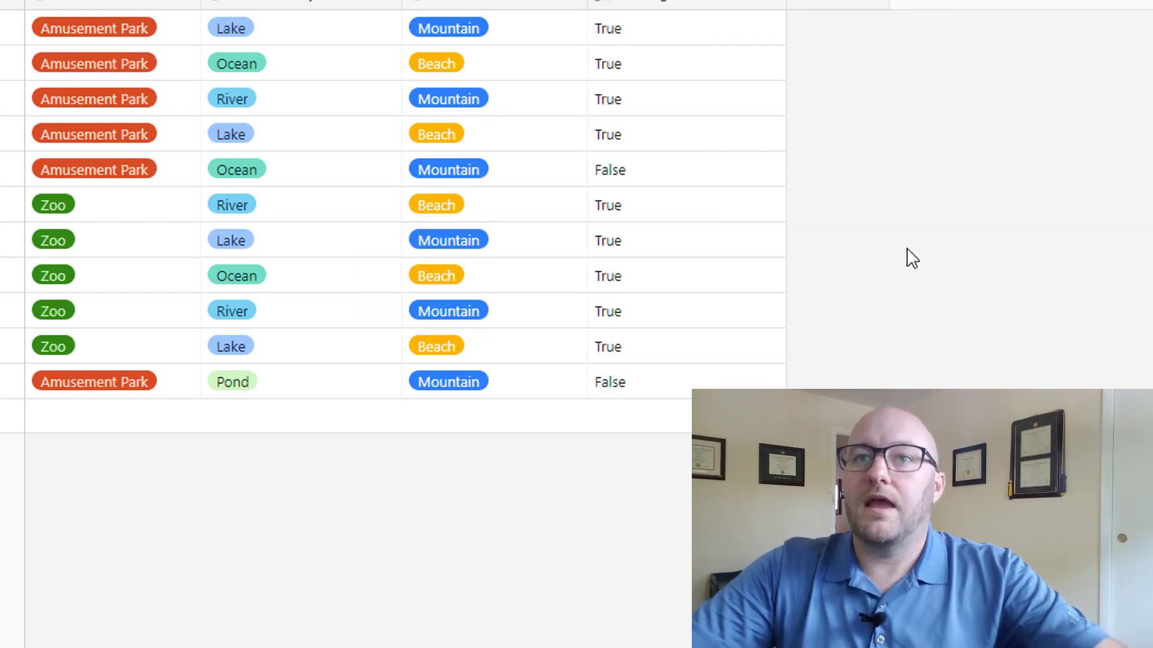
click(615, 31)
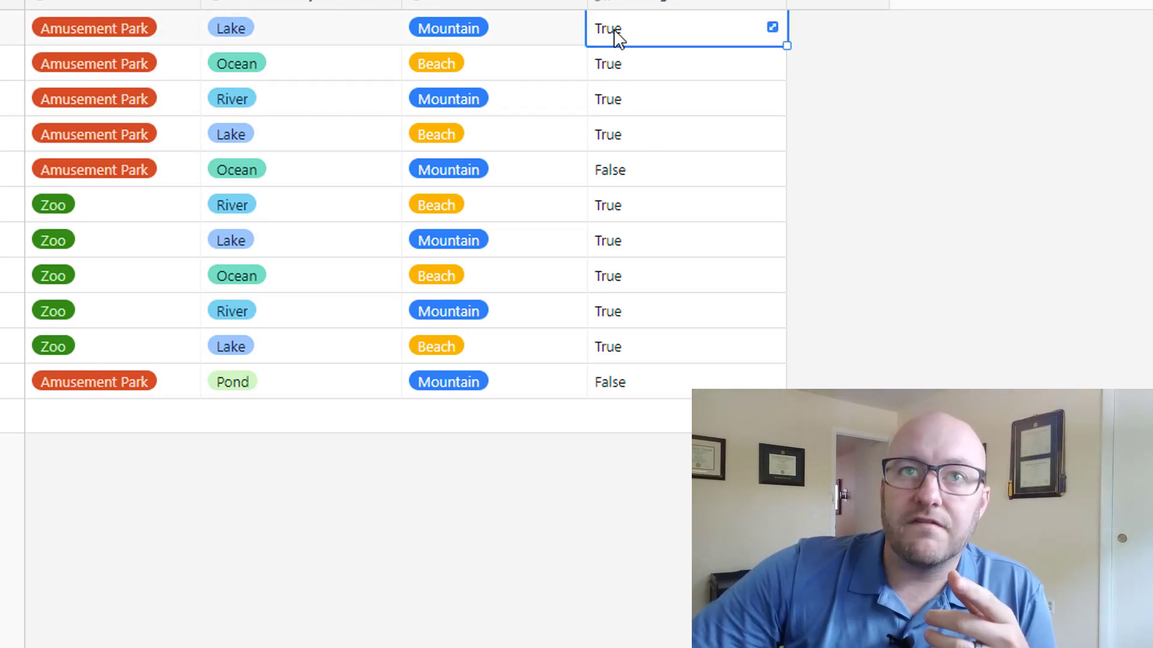
click(641, 61)
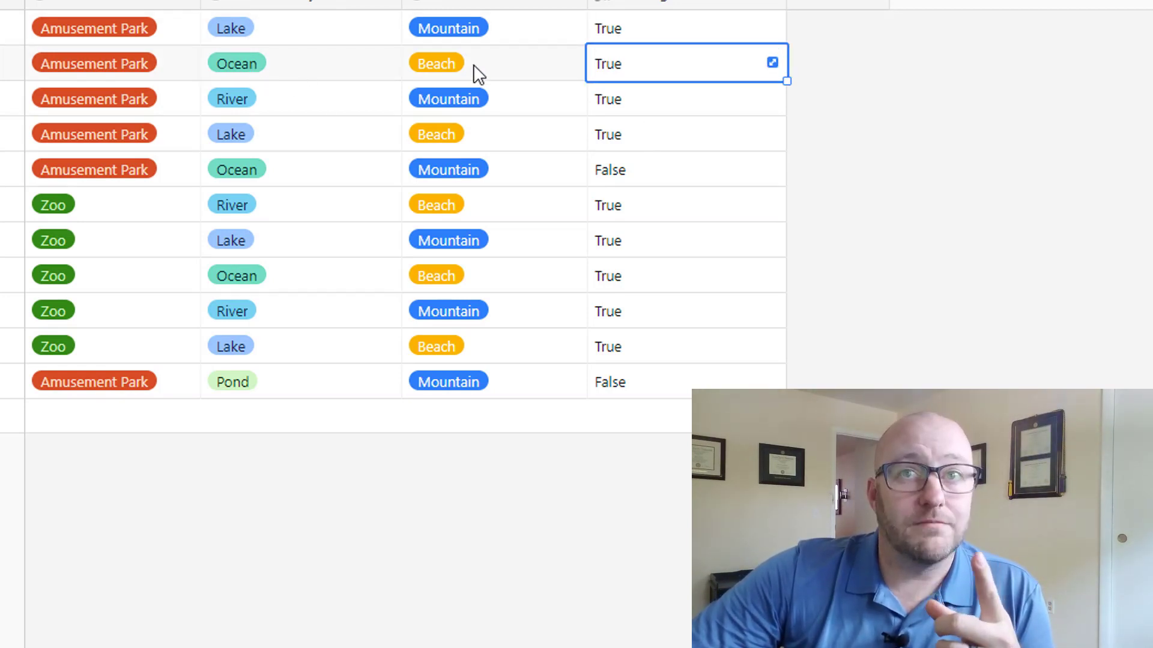
click(618, 103)
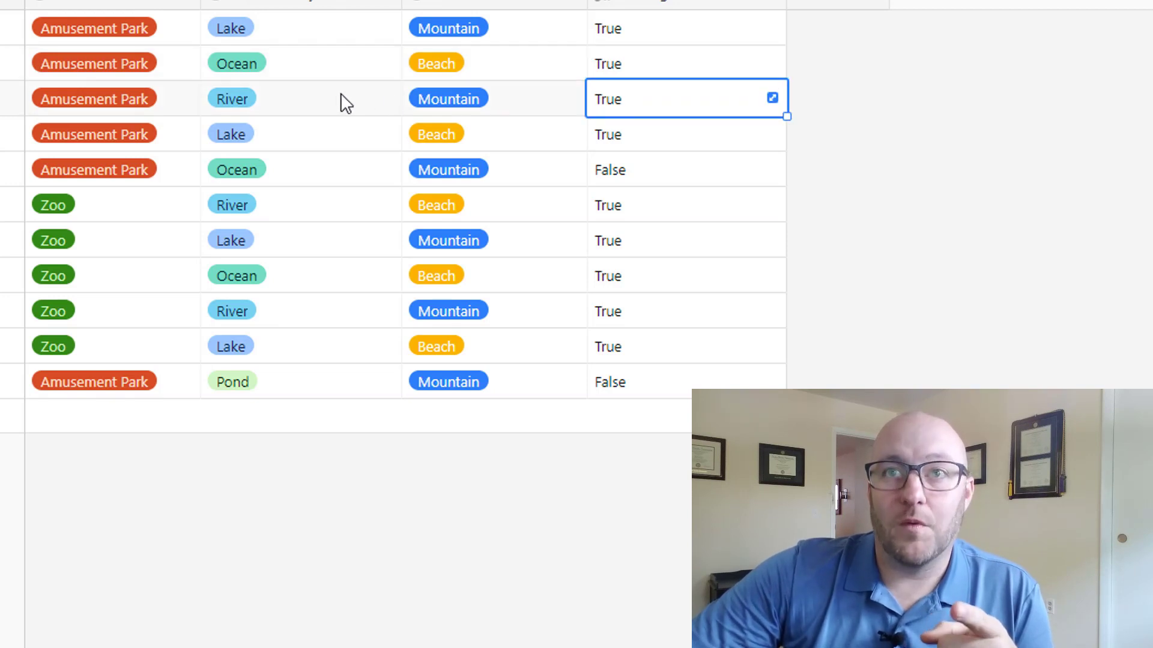
click(607, 129)
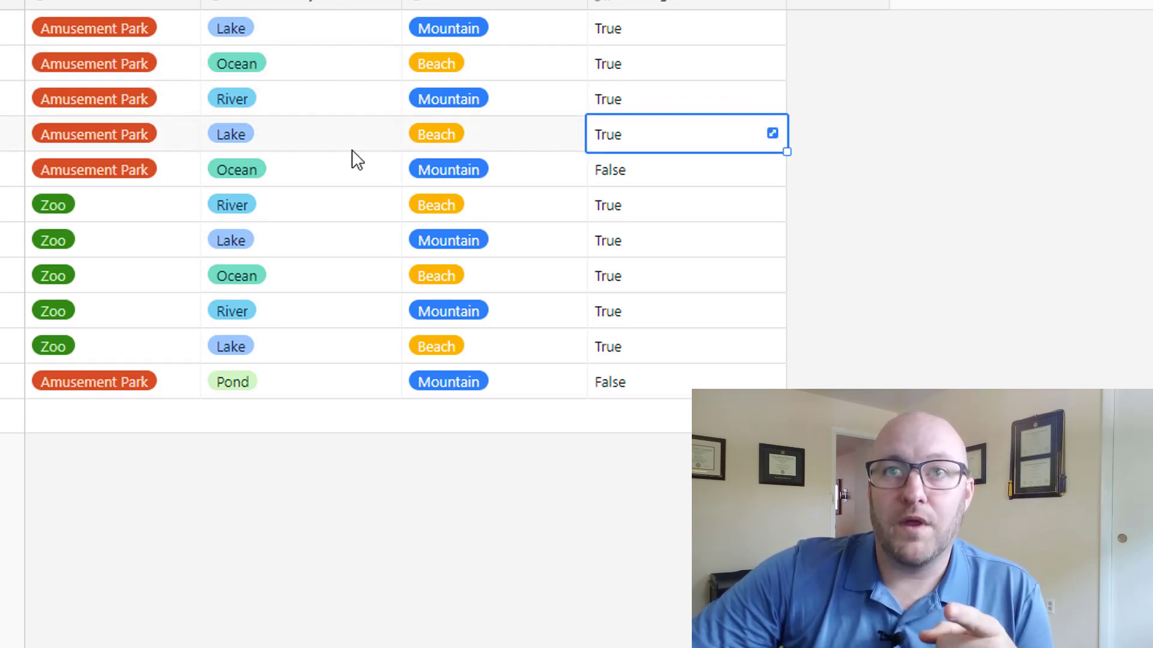
click(632, 177)
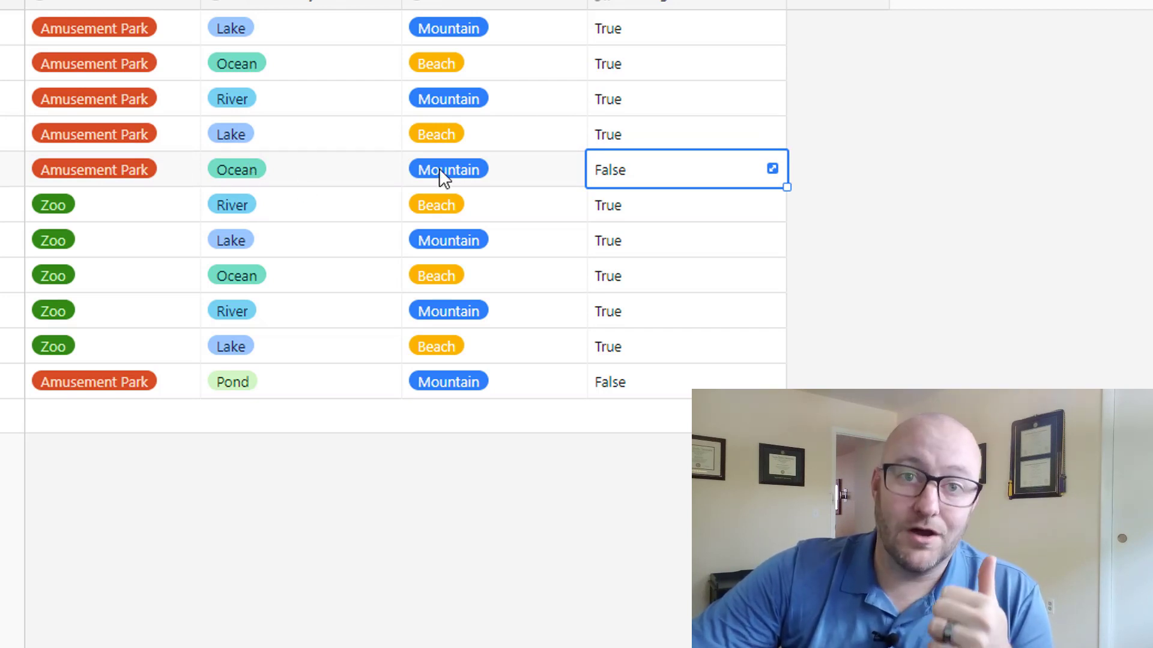
click(811, 208)
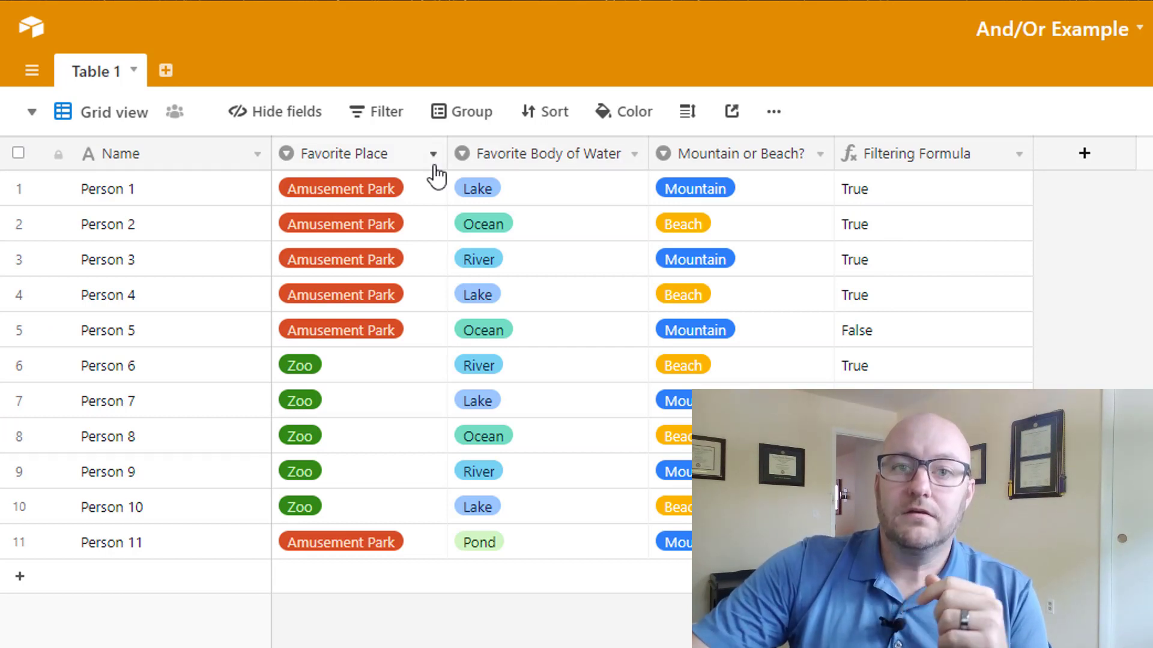
Add a filter condition: Filtering Formula is True
click(395, 114)
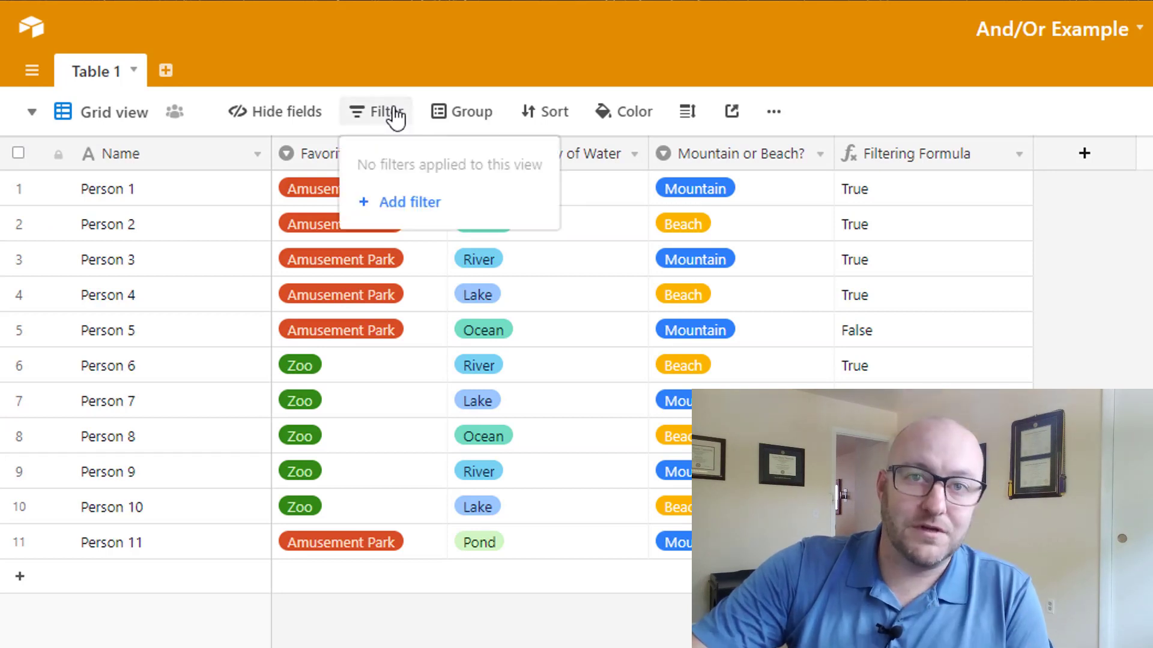
click(411, 216)
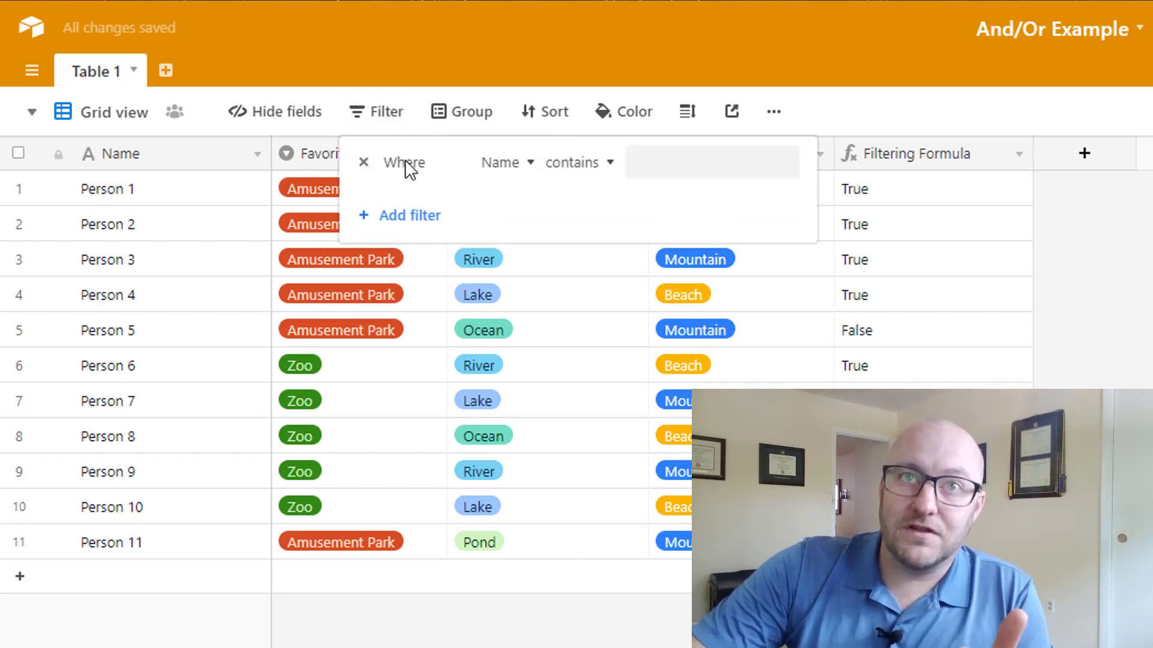
click(519, 169)
click(522, 385)
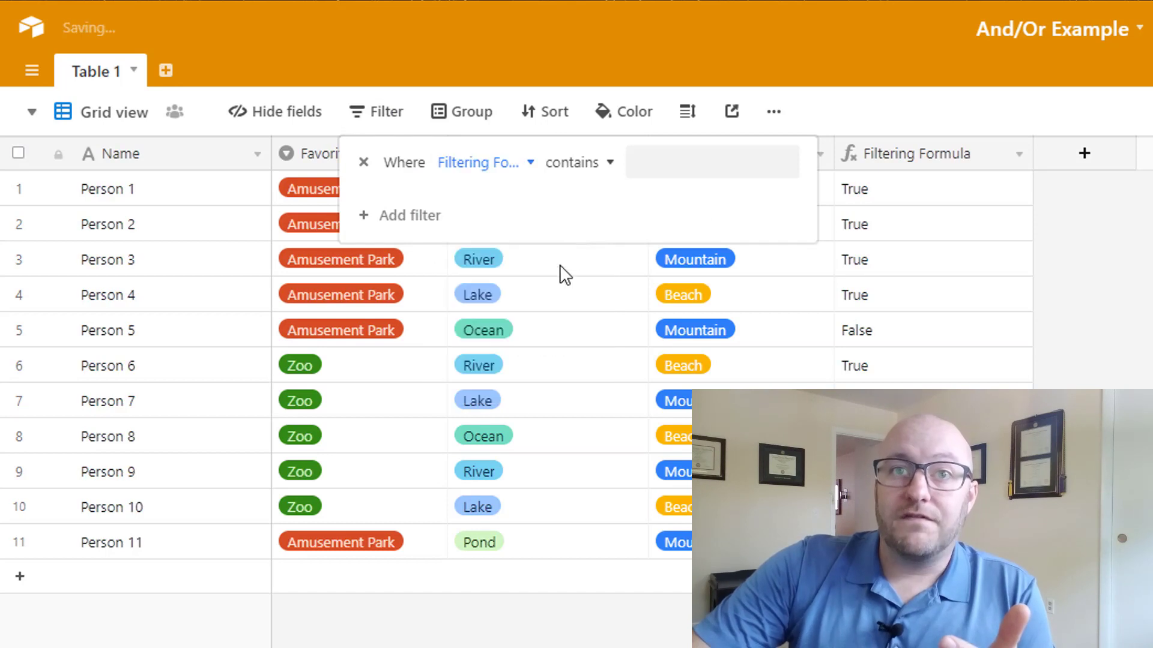
click(579, 171)
click(560, 311)
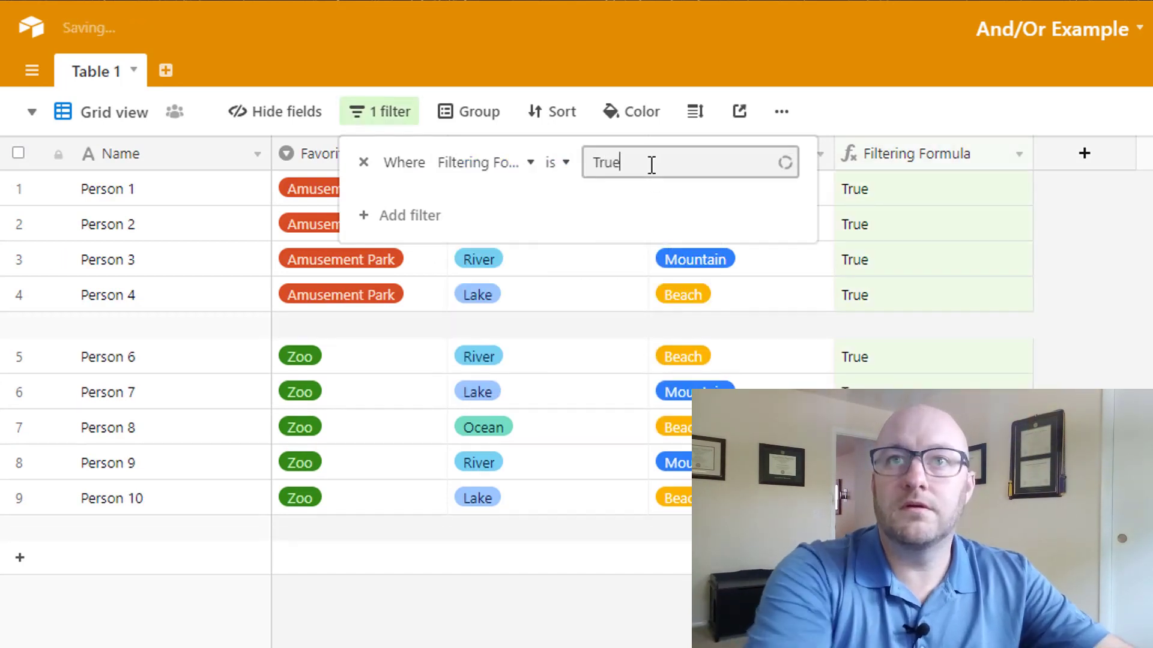
Add a second condition, And Favorite Place is Amusement Park, leaving 4 people
click(396, 215)
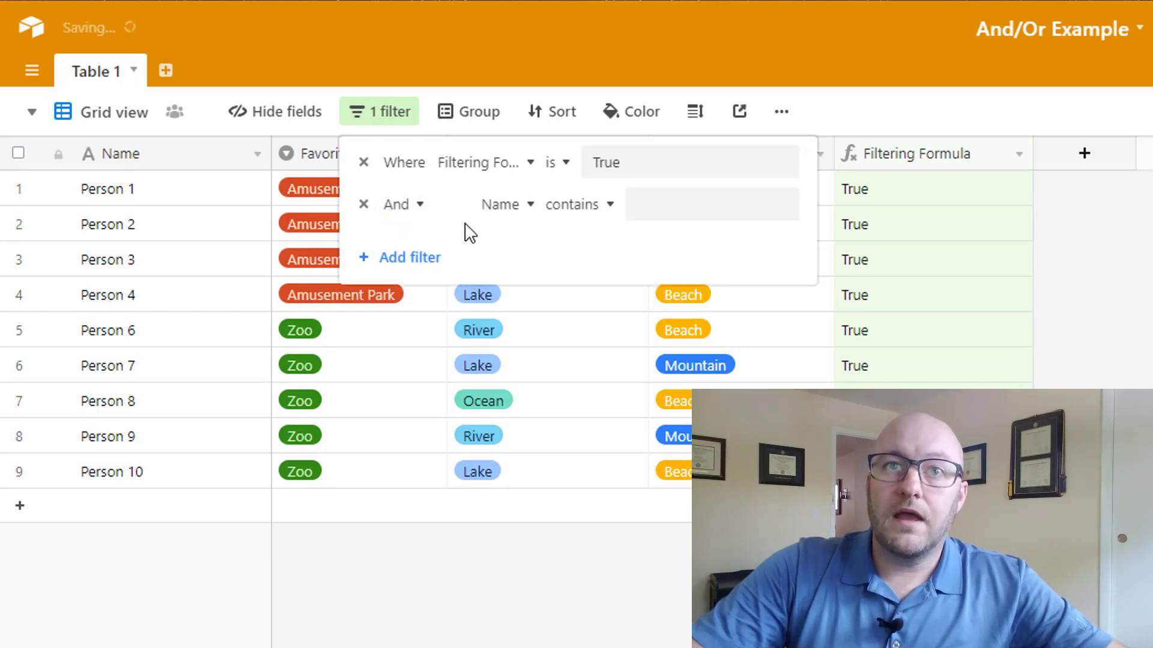
click(498, 208)
click(501, 315)
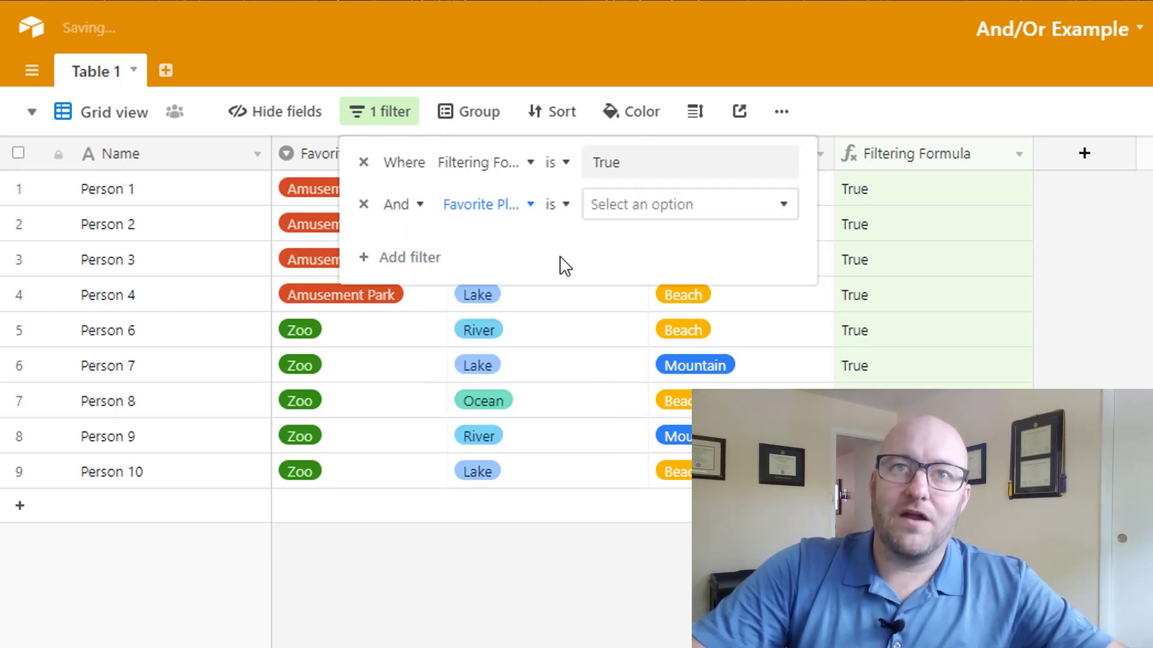
click(558, 205)
click(582, 280)
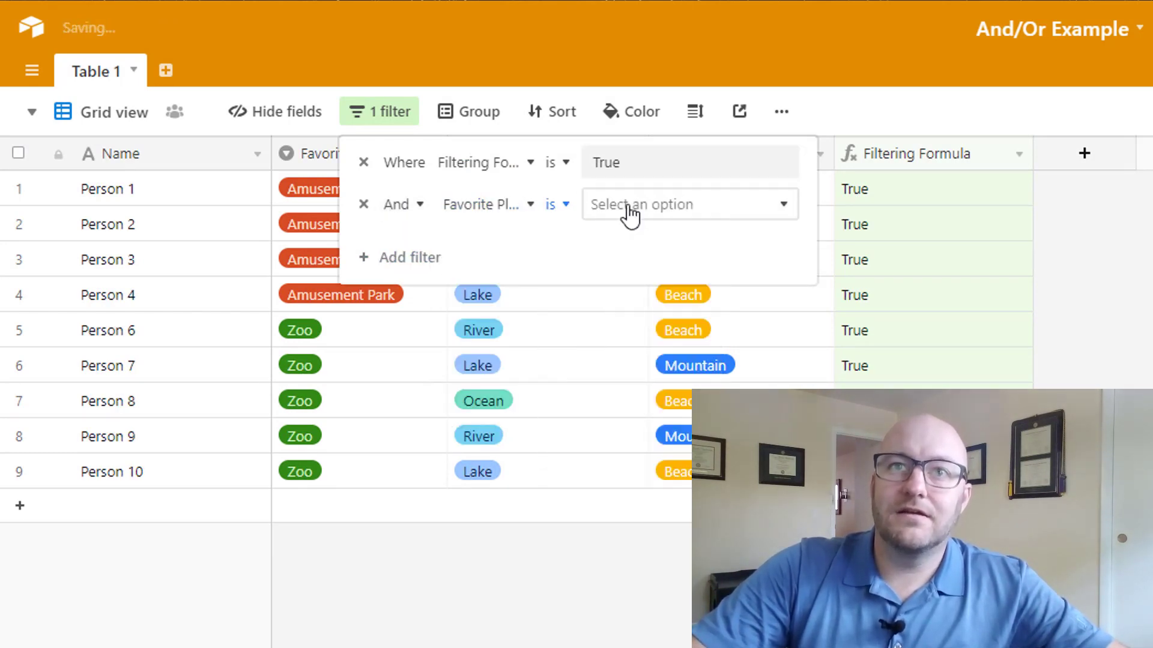
click(630, 210)
click(654, 272)
click(662, 386)
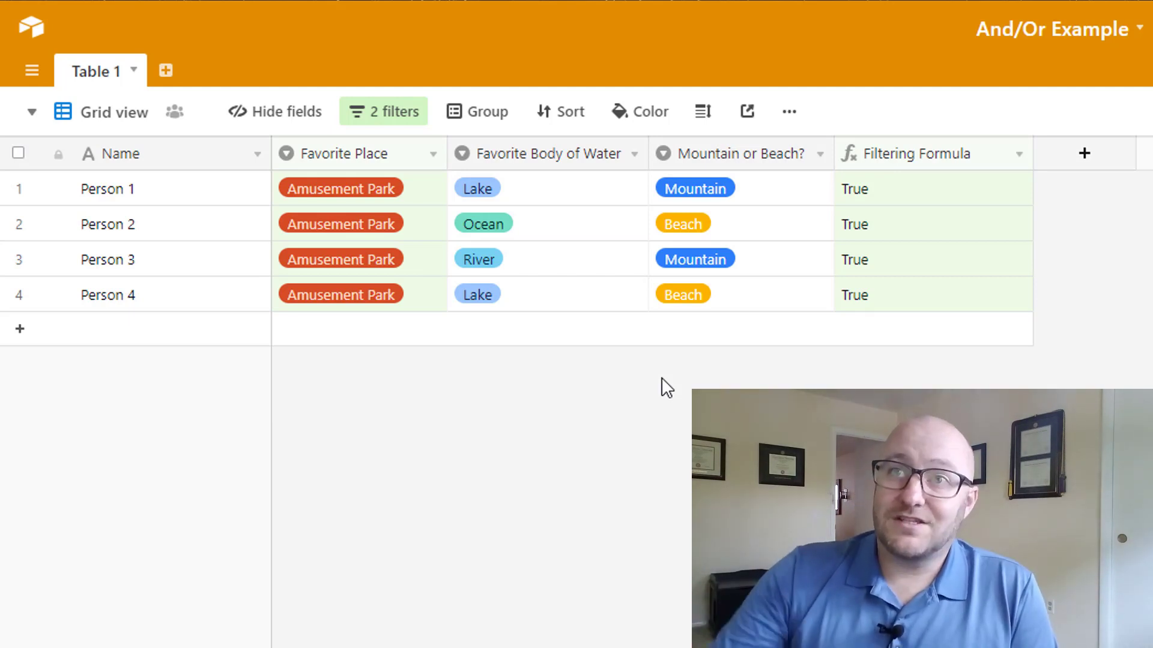
Hide the Filtering Formula column using its header's Hide field option
right_click(959, 147)
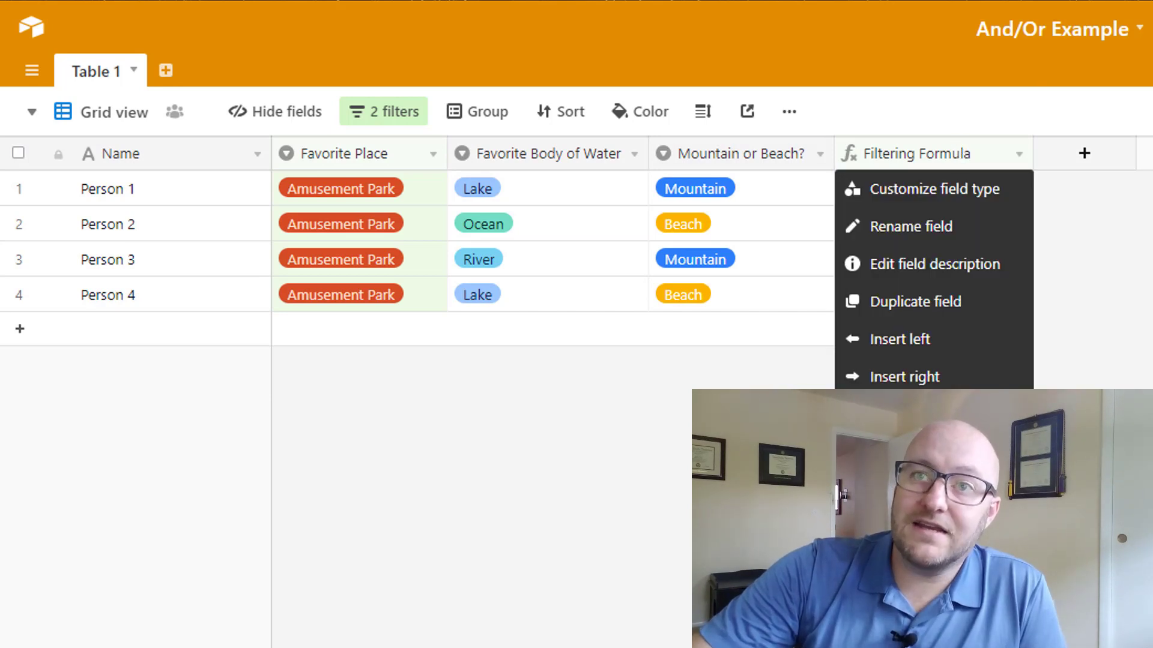
click(888, 564)
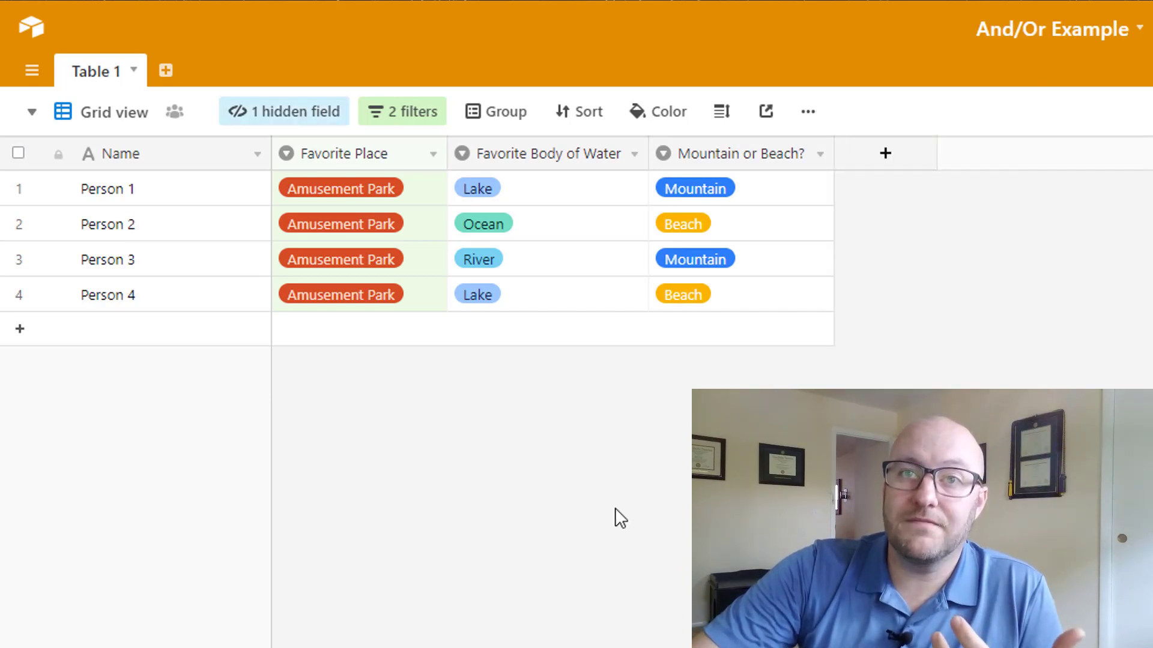